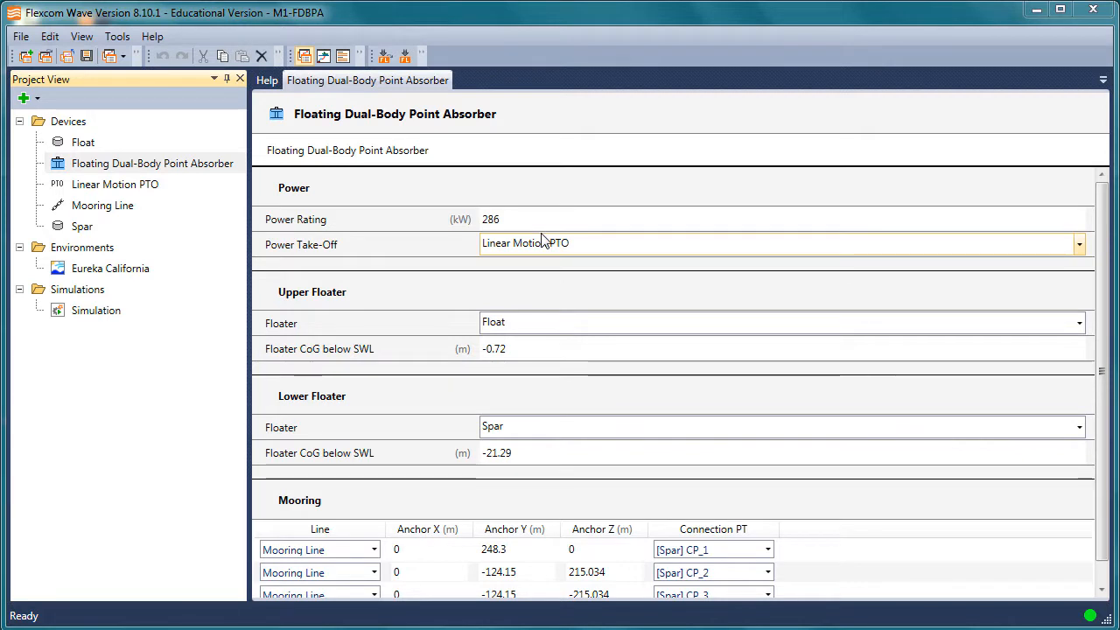
{"action": "left_click", "coordinate": [151, 38]}
{"action": "left_click", "coordinate": [150, 38]}
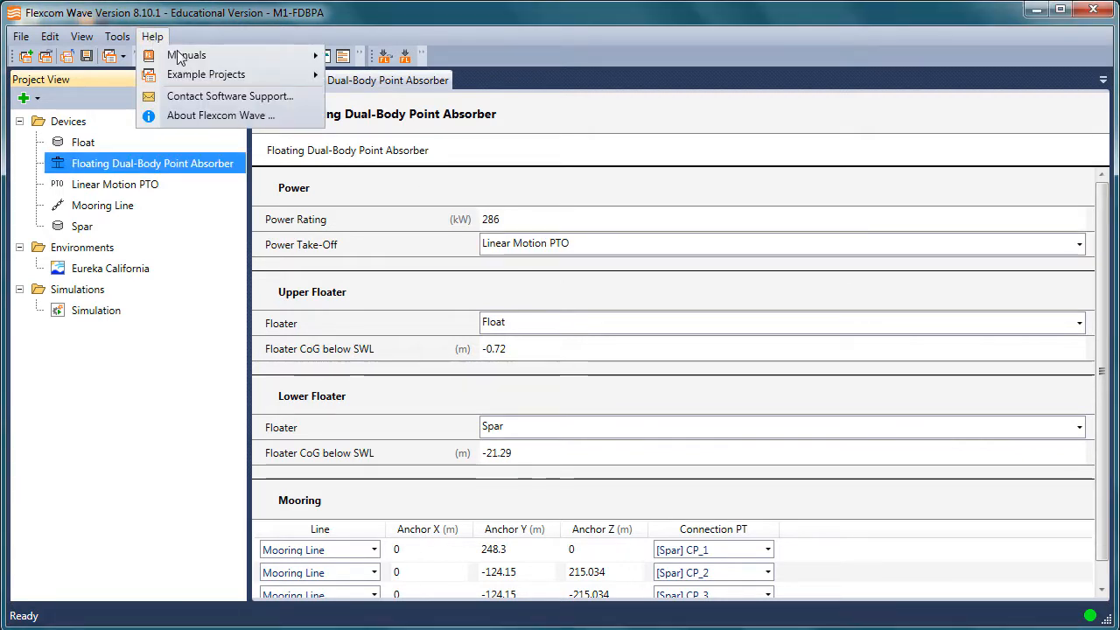
{"action": "mouse_move", "coordinate": [223, 75]}
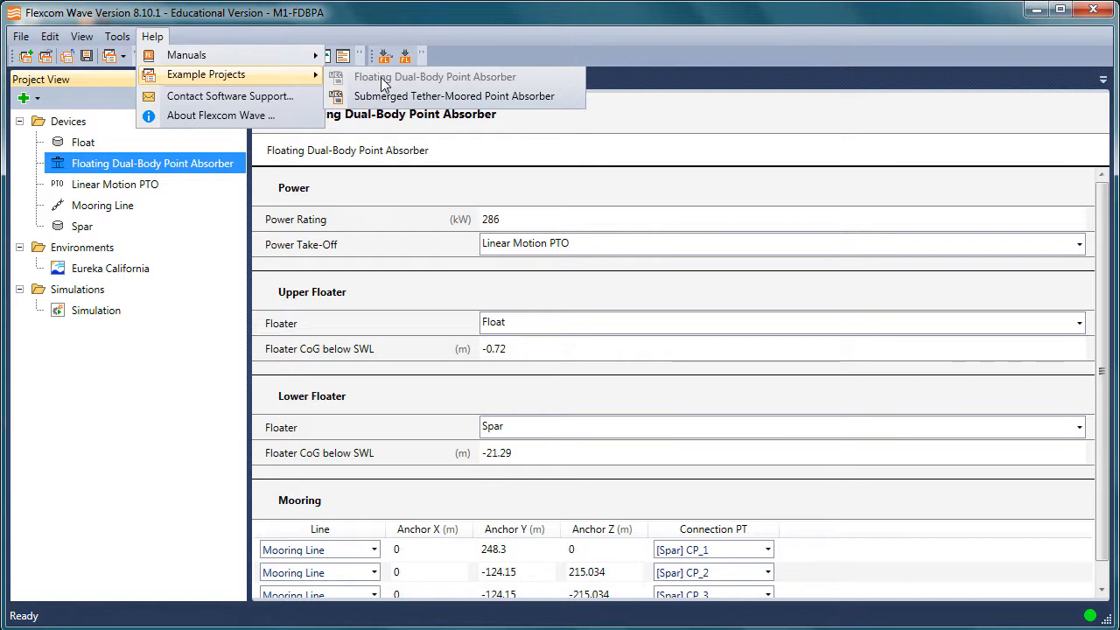
{"action": "left_click", "coordinate": [217, 305]}
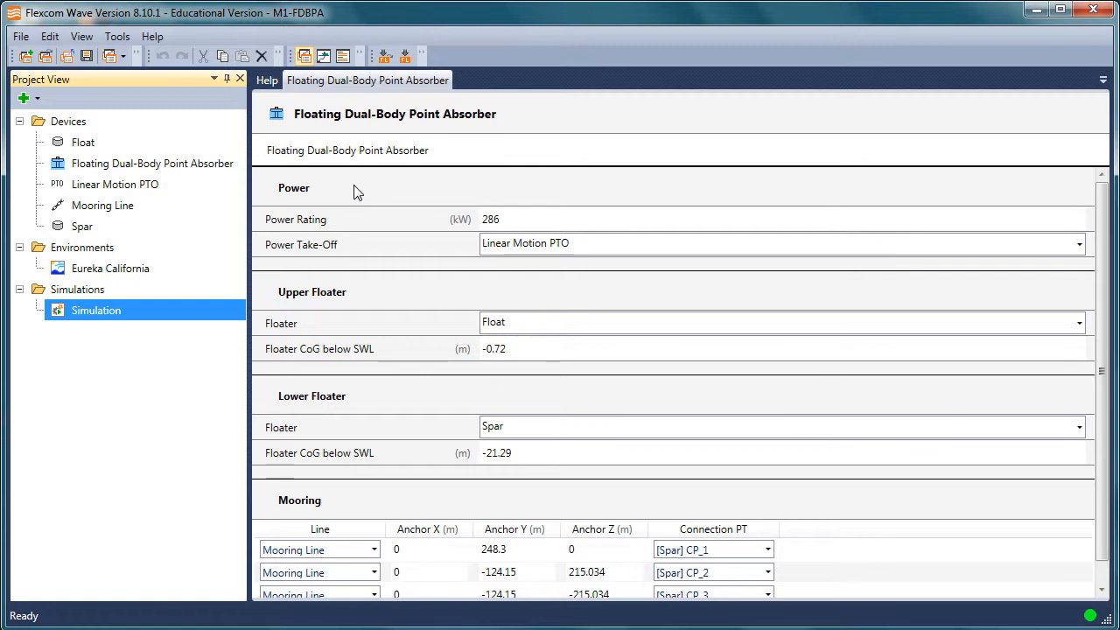
{"action": "left_click", "coordinate": [145, 272]}
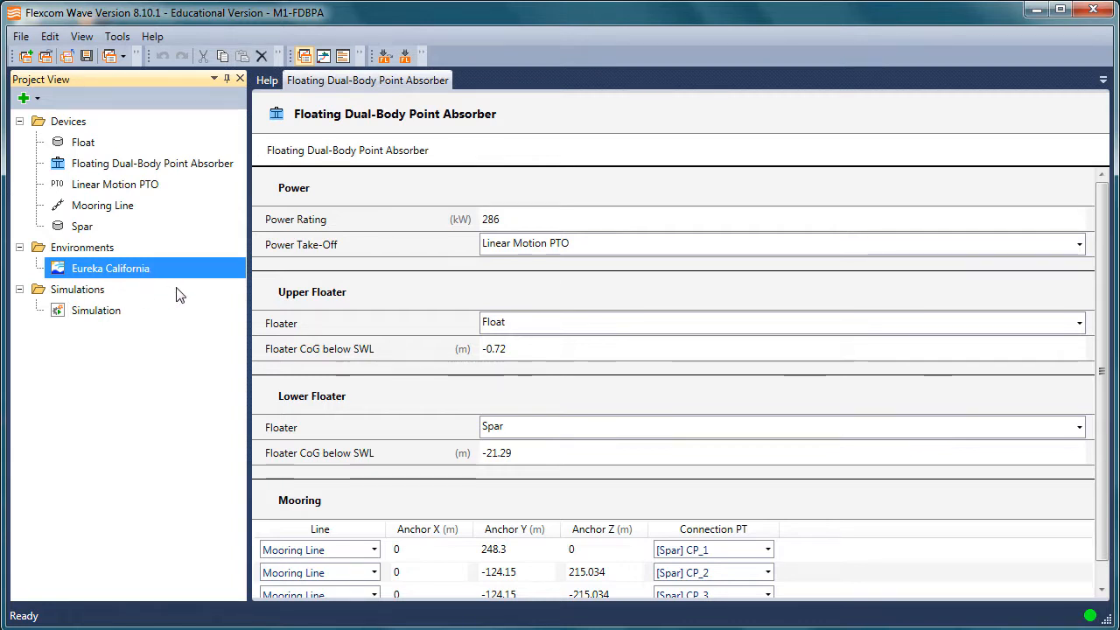
Add a new simulation to the project's Simulations folder
{"action": "left_click", "coordinate": [91, 293]}
{"action": "right_click", "coordinate": [91, 293]}
{"action": "mouse_move", "coordinate": [133, 307]}
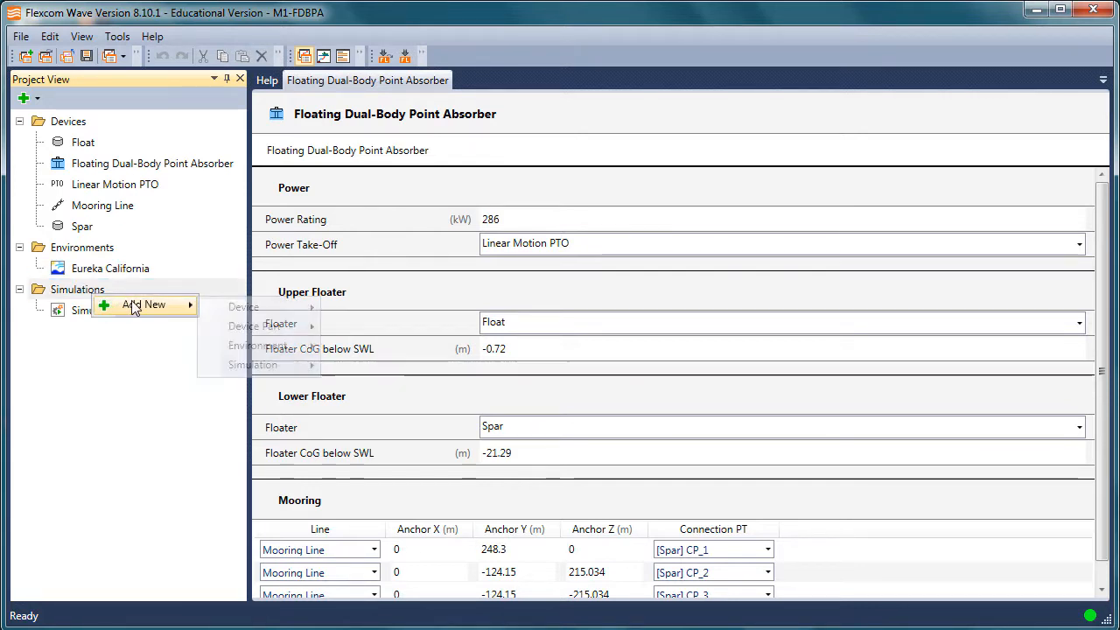
{"action": "mouse_move", "coordinate": [234, 368]}
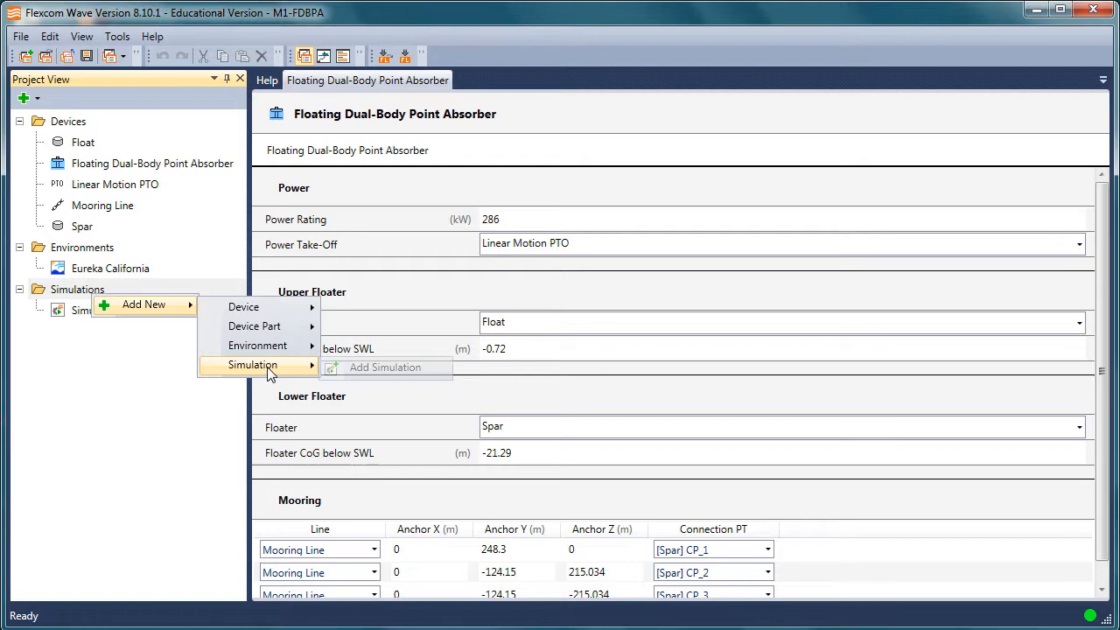
{"action": "left_click", "coordinate": [343, 369]}
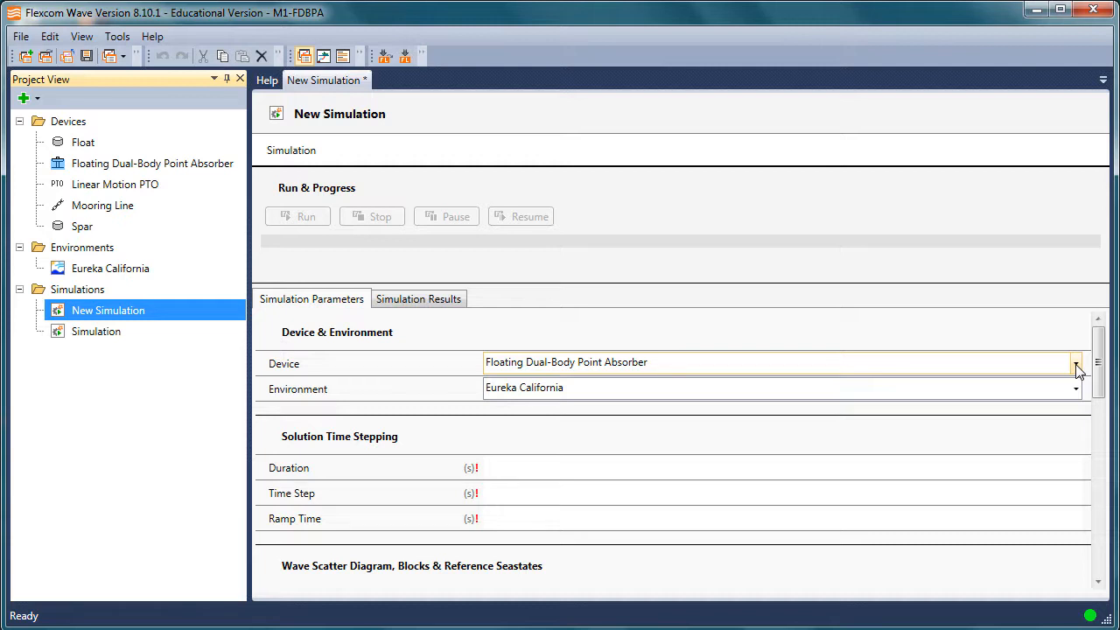
Check which devices and environments are available for the new simulation
{"action": "left_click", "coordinate": [1076, 365]}
{"action": "left_click", "coordinate": [1075, 364]}
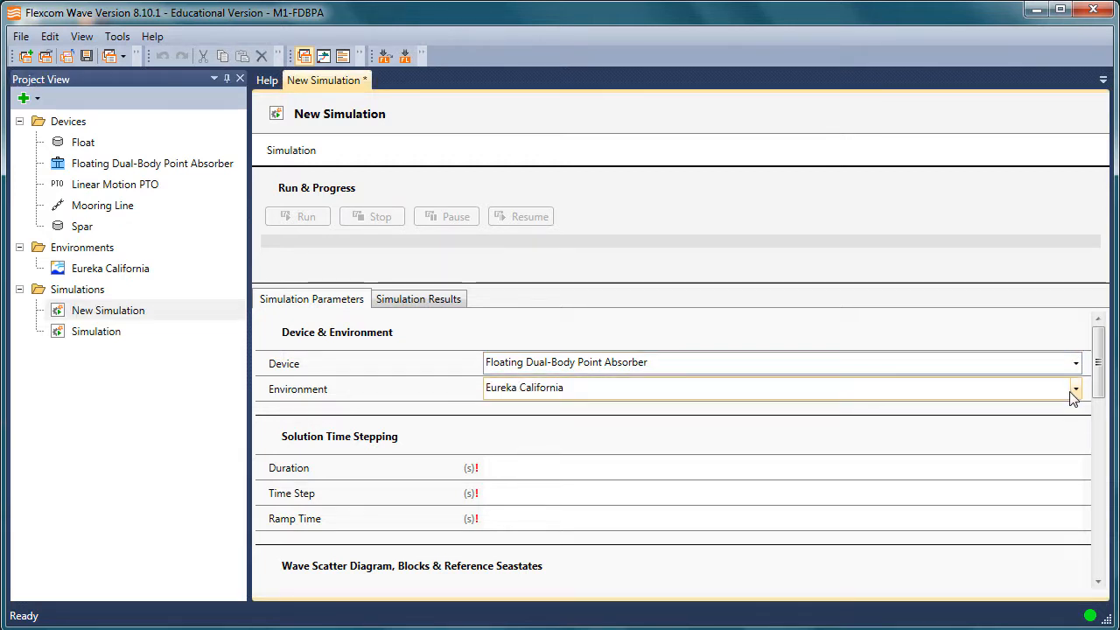
{"action": "left_click", "coordinate": [1075, 391]}
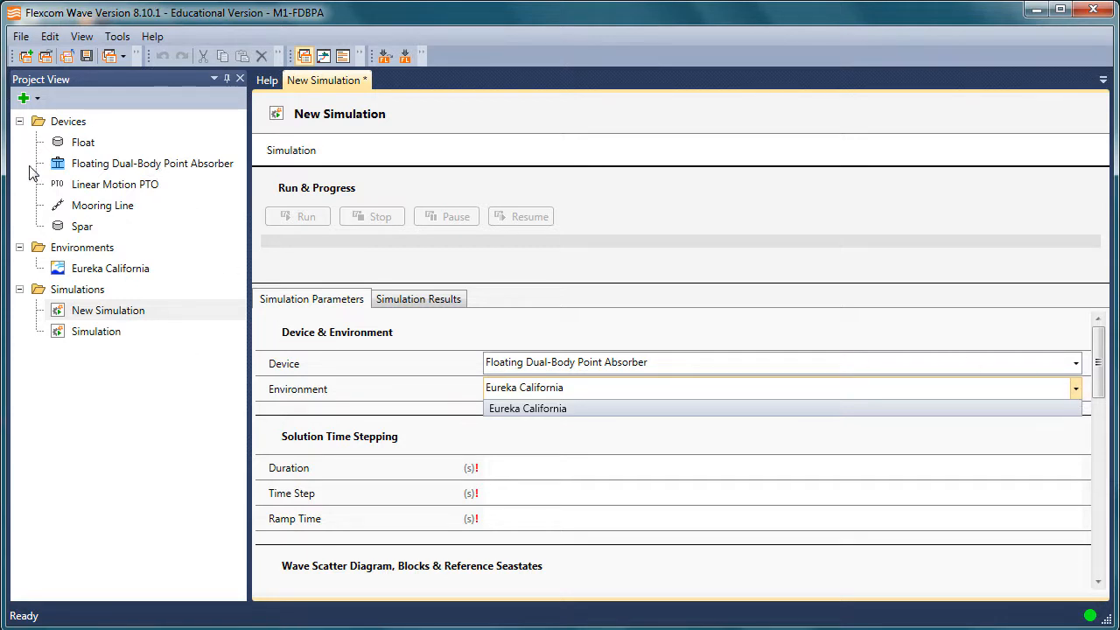
{"action": "left_click", "coordinate": [1076, 388]}
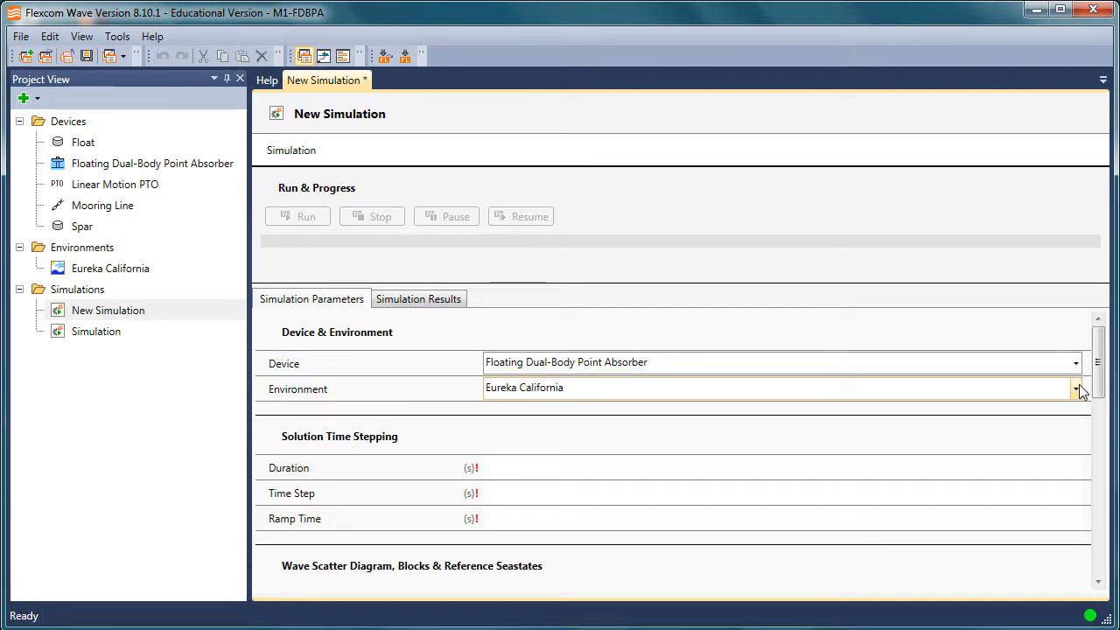
{"action": "left_click_drag", "start_coordinate": [1099, 368], "coordinate": [1099, 371]}
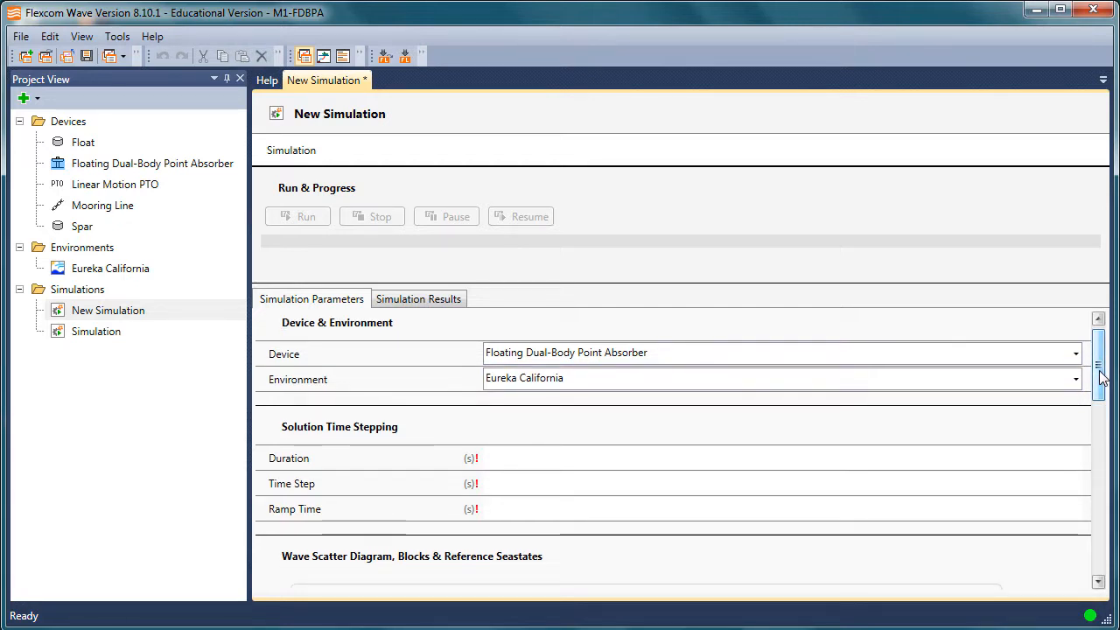
{"action": "left_click", "coordinate": [1076, 353]}
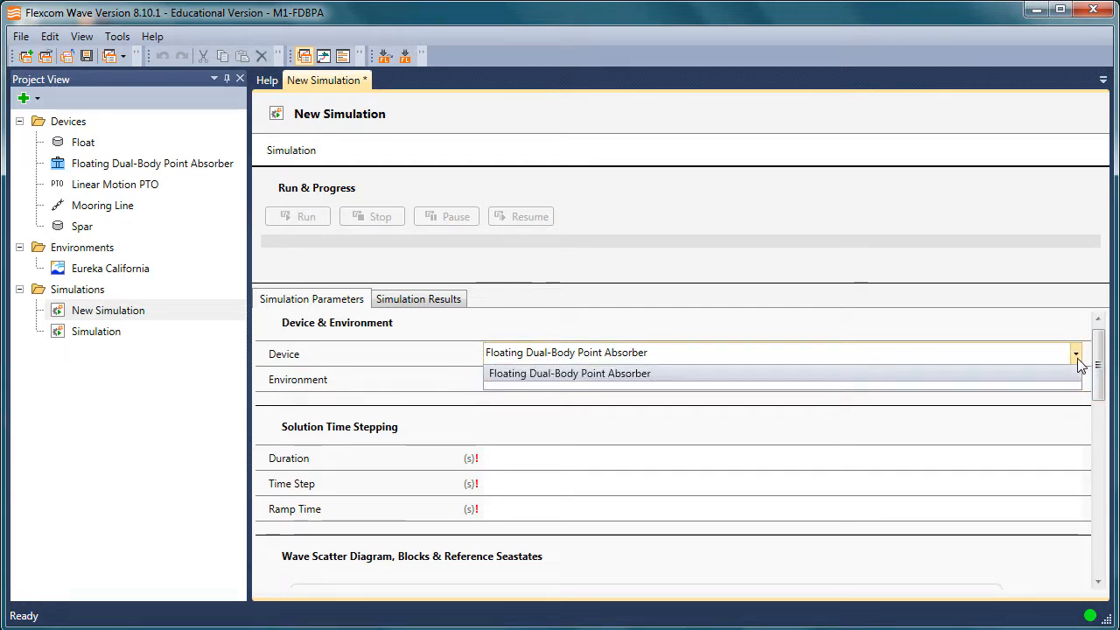
{"action": "left_click", "coordinate": [1077, 357]}
Set the new simulation's duration to 1800 s, time step to 0.2 s and ramp time to 100 s
{"action": "left_click_drag", "start_coordinate": [1101, 367], "coordinate": [1106, 386]}
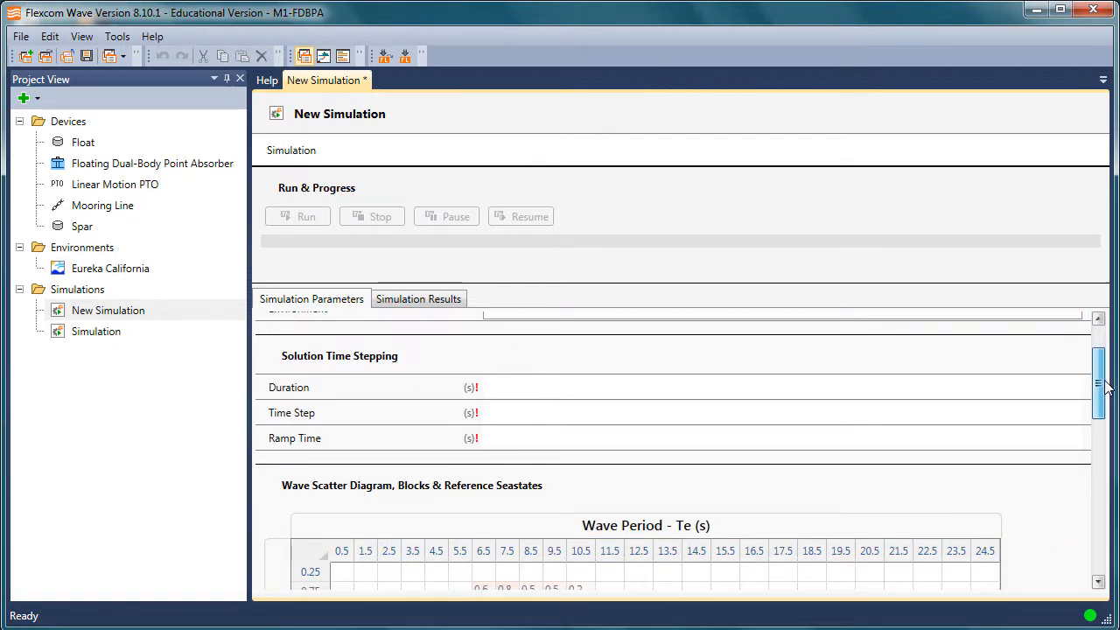
{"action": "left_click", "coordinate": [683, 385]}
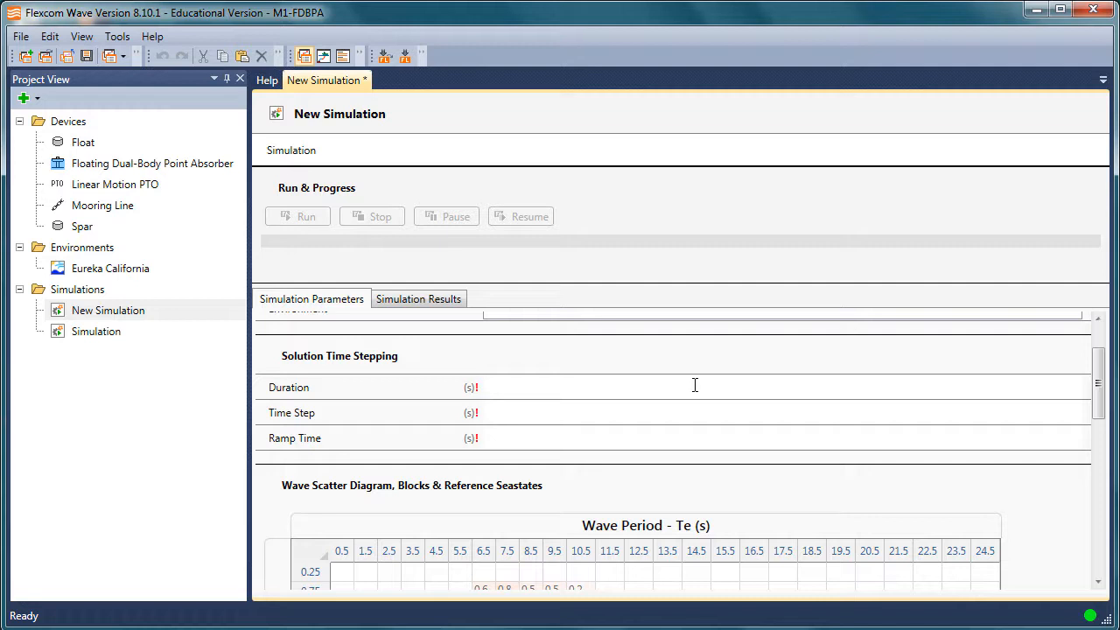
{"action": "type", "text": "1"}
{"action": "type", "text": "800"}
{"action": "type", "text": "2"}
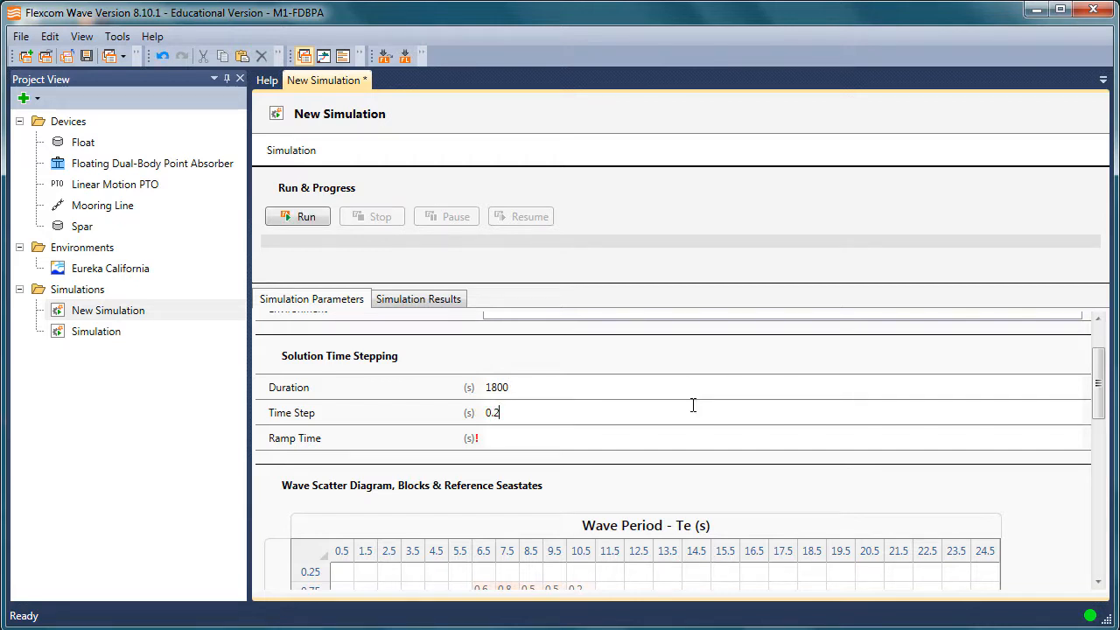
{"action": "left_click", "coordinate": [621, 444]}
{"action": "type", "text": "100"}
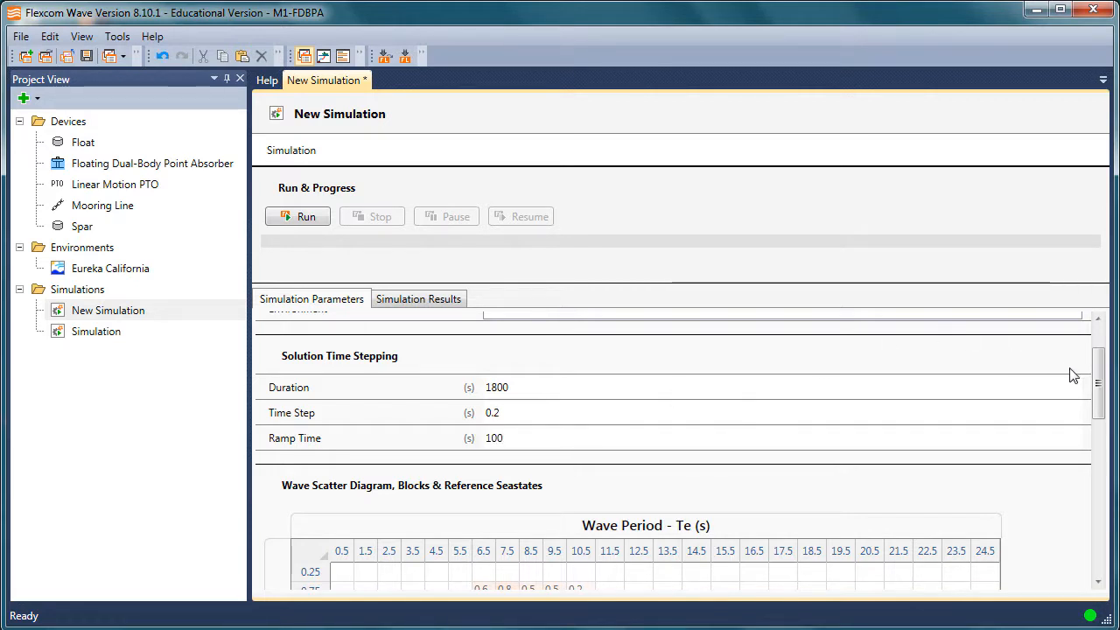
Mark wave periods 5.5 to 6.5 s at wave heights 0.75 to 3.25 m as a block in the wave scatter diagram
{"action": "left_click_drag", "start_coordinate": [1098, 382], "coordinate": [1102, 444]}
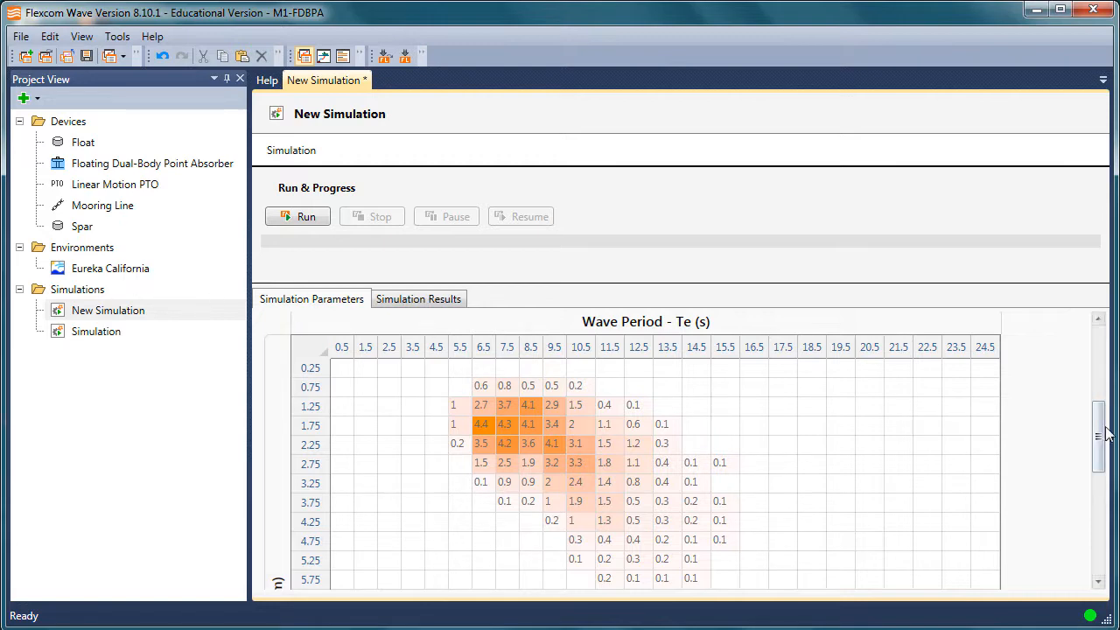
{"action": "mouse_move", "coordinate": [1105, 435]}
{"action": "left_mouse_down"}
{"action": "mouse_move", "coordinate": [1104, 369]}
{"action": "mouse_move", "coordinate": [1102, 431]}
{"action": "mouse_move", "coordinate": [1099, 423]}
{"action": "left_mouse_up"}
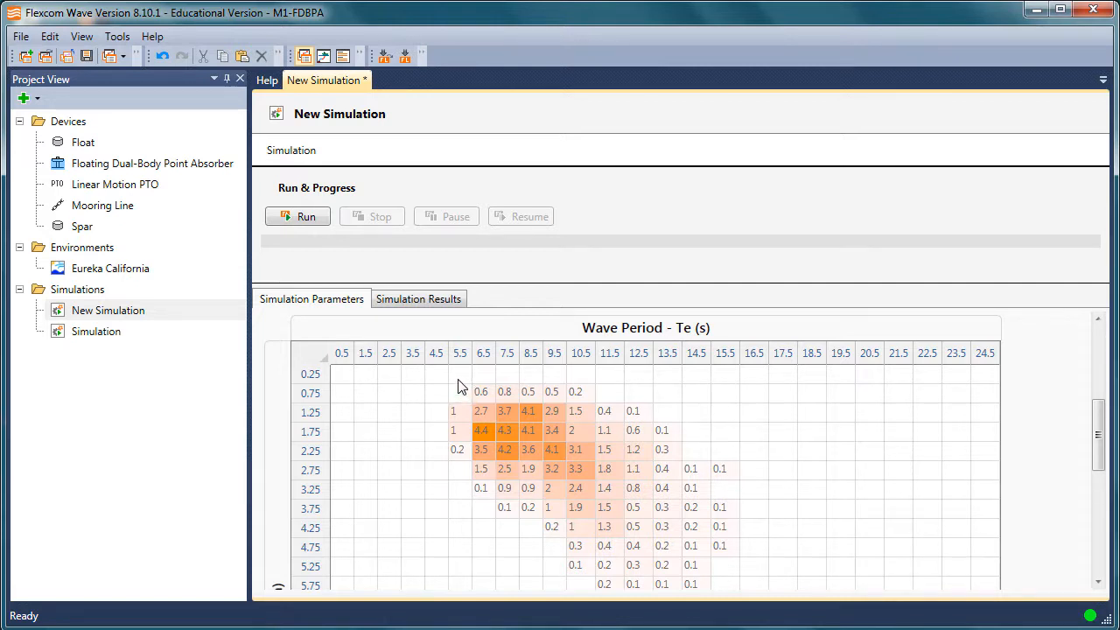
{"action": "left_click_drag", "start_coordinate": [458, 378], "coordinate": [478, 486]}
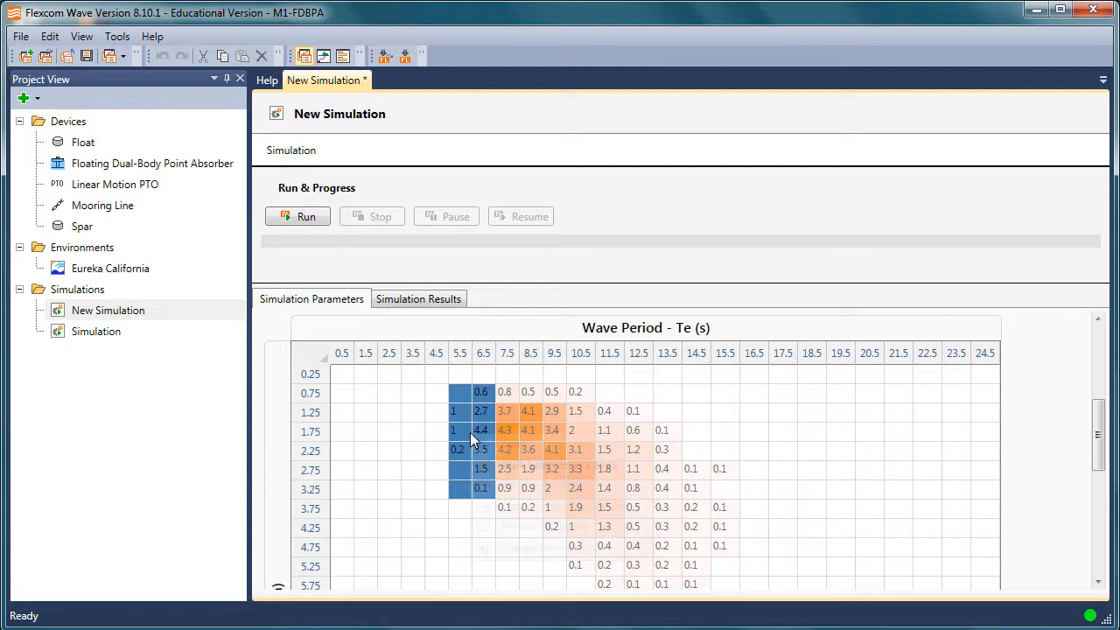
{"action": "right_click", "coordinate": [471, 433]}
{"action": "left_click", "coordinate": [535, 466]}
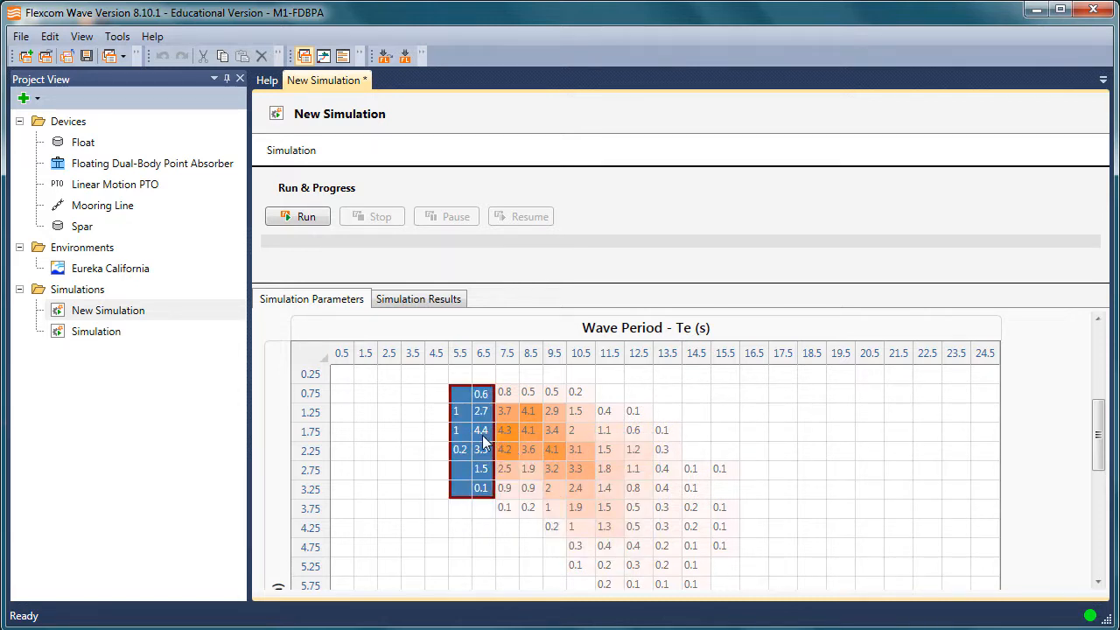
Make the cell at wave period 6.5 s and wave height 1.75 m the block's reference seastate
{"action": "left_click", "coordinate": [481, 431]}
{"action": "right_click", "coordinate": [482, 434]}
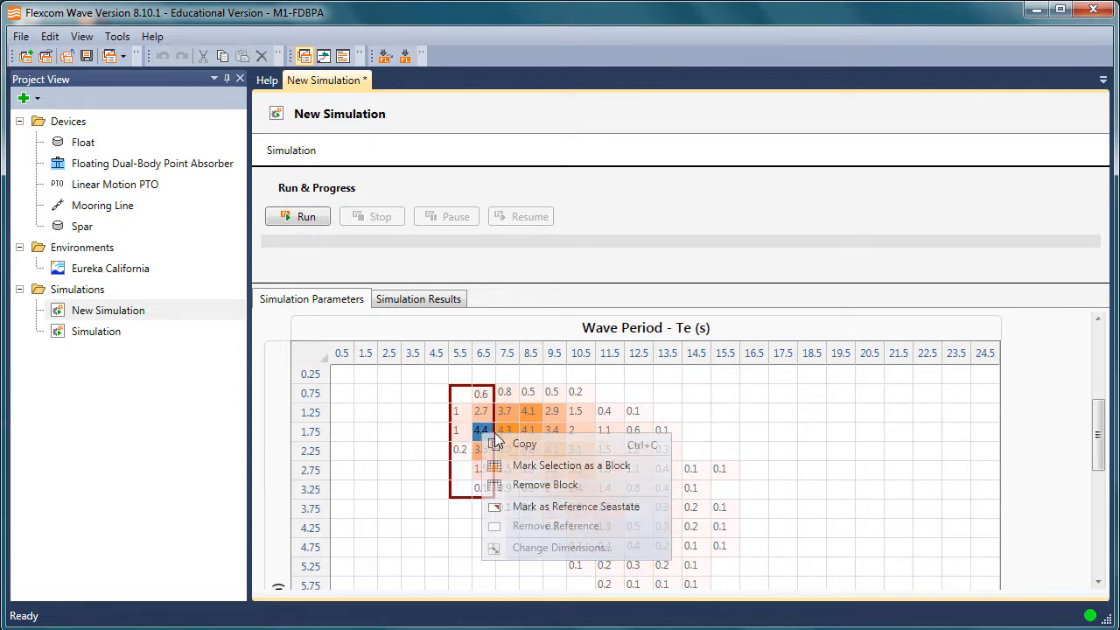
{"action": "left_click", "coordinate": [528, 505]}
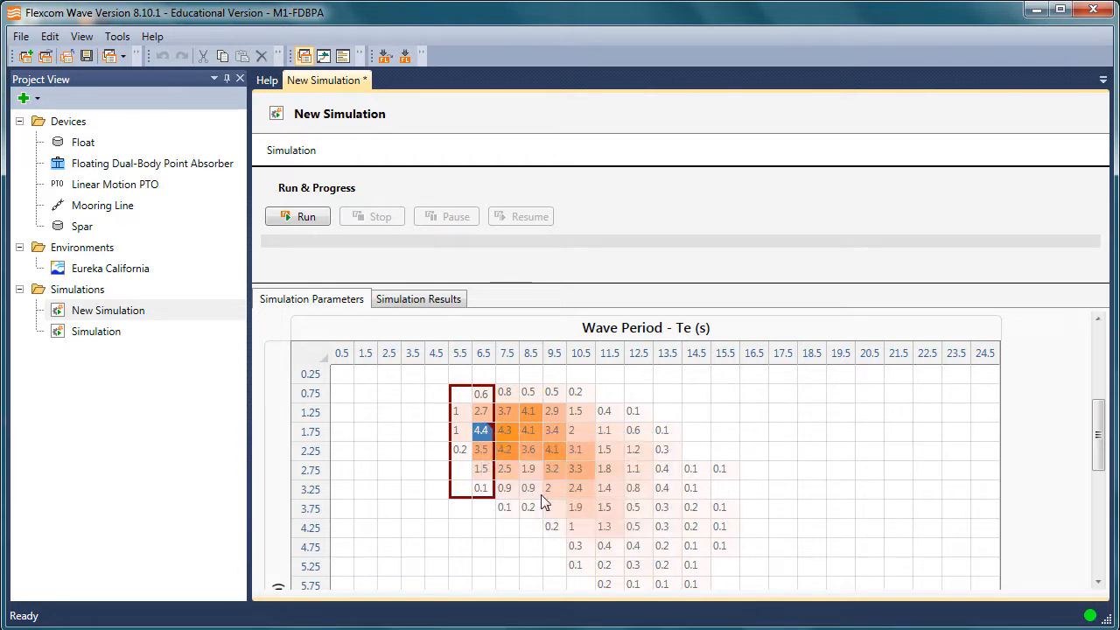
{"action": "left_click", "coordinate": [693, 469]}
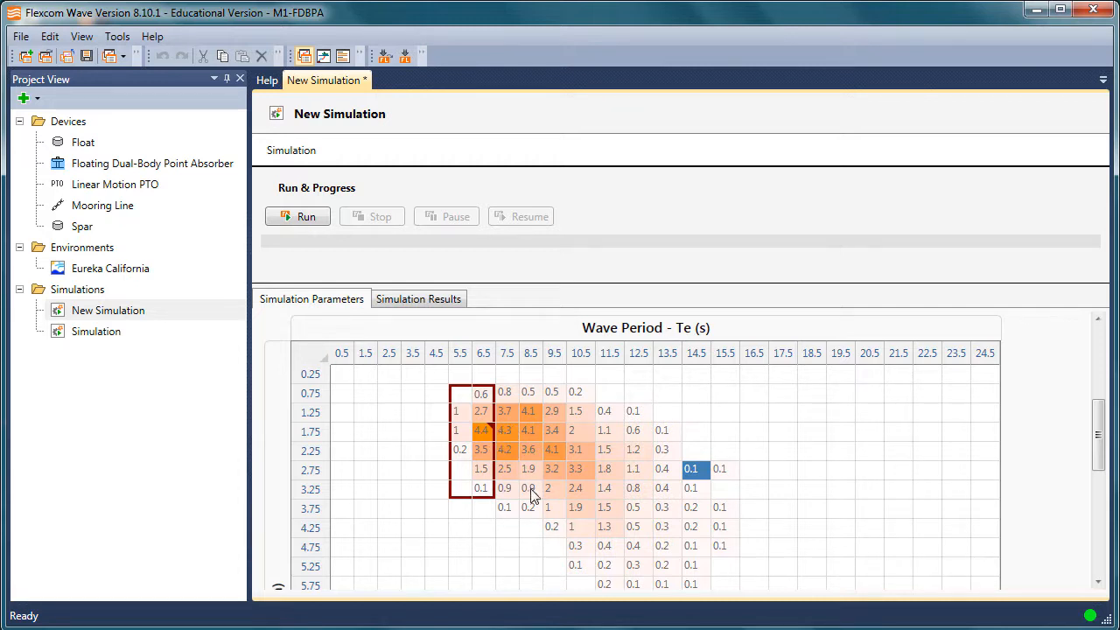
Mark wave periods 7.5 to 8.5 s at wave heights 0.75 to 3.75 m as a second block
{"action": "left_click_drag", "start_coordinate": [573, 525], "coordinate": [429, 378]}
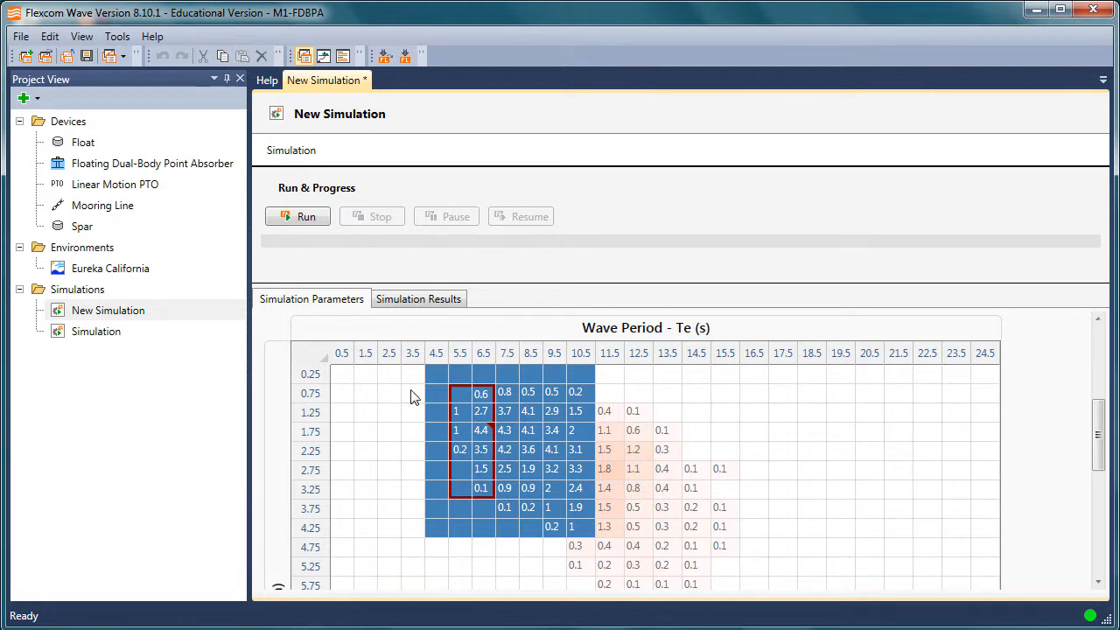
{"action": "left_click", "coordinate": [681, 487]}
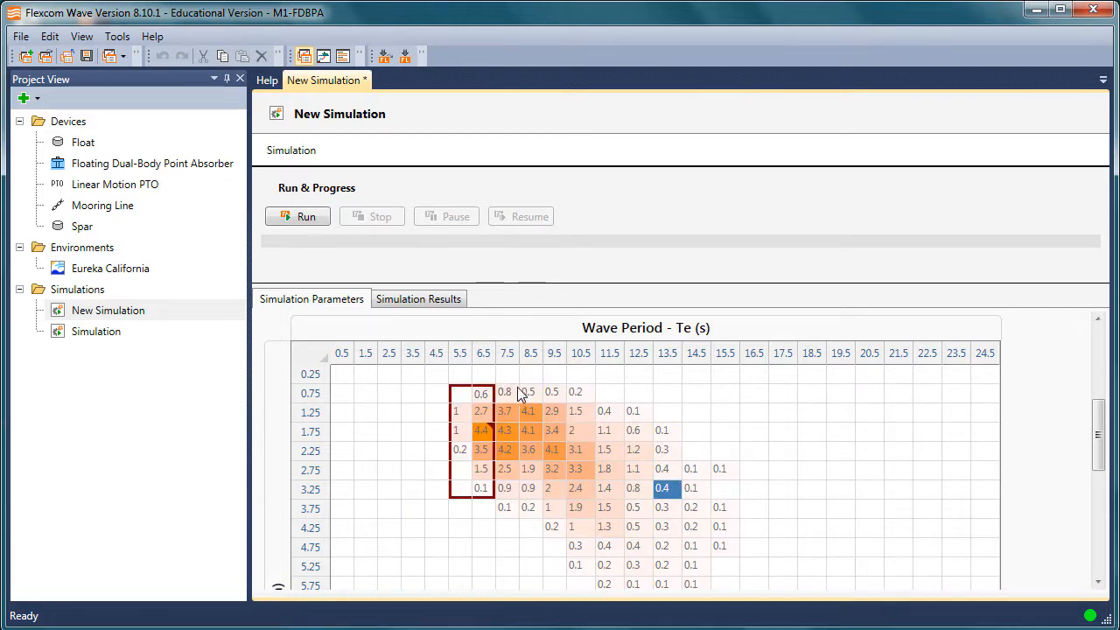
{"action": "left_click_drag", "start_coordinate": [505, 392], "coordinate": [528, 509]}
{"action": "right_click", "coordinate": [529, 471]}
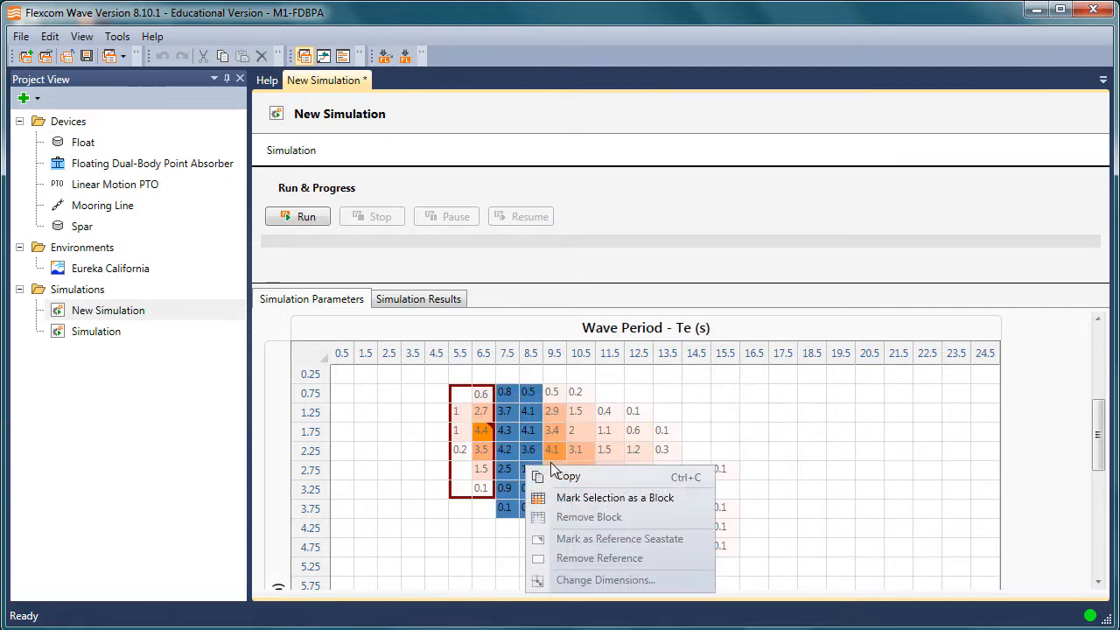
{"action": "left_click", "coordinate": [536, 496]}
{"action": "left_click", "coordinate": [578, 450]}
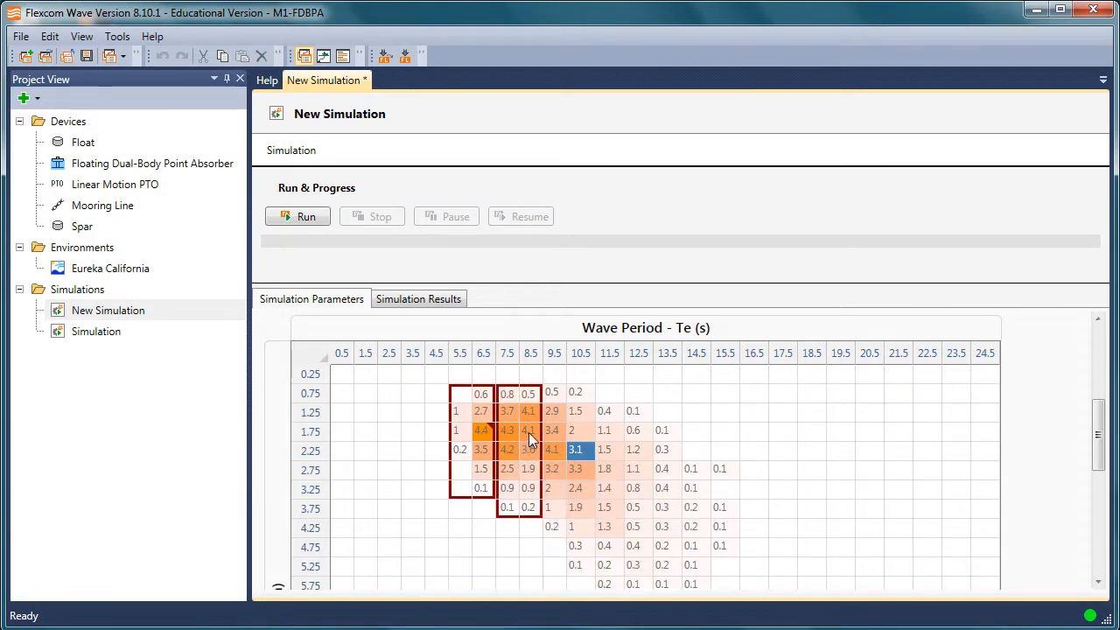
Make the cell at wave period 8.5 s and wave height 1.75 m the second block's reference seastate
{"action": "left_click", "coordinate": [529, 433]}
{"action": "right_click", "coordinate": [529, 433]}
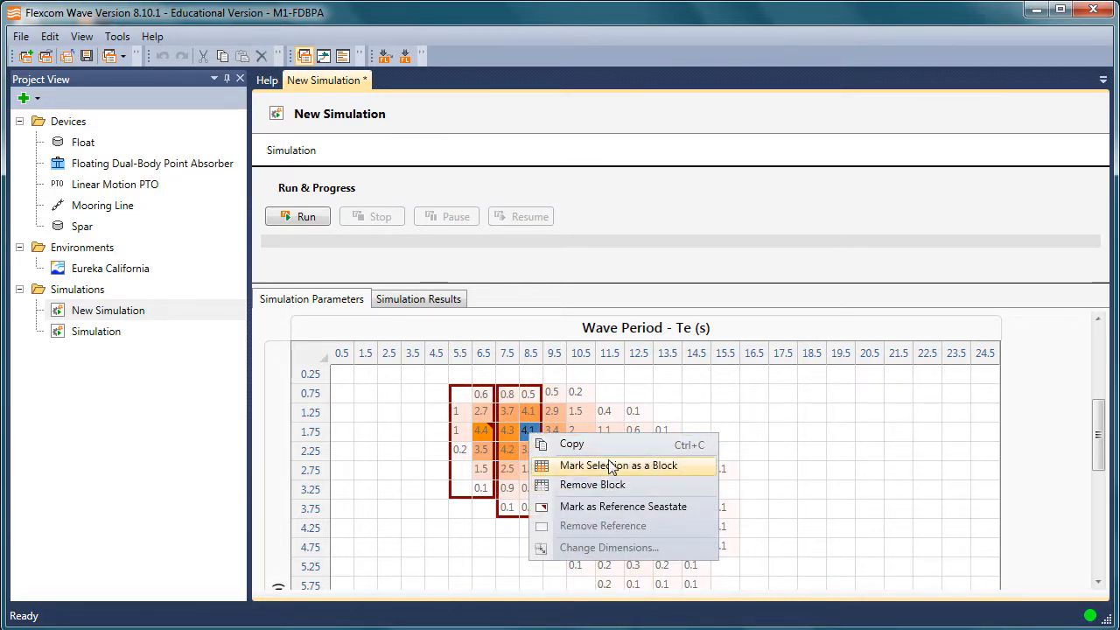
{"action": "left_click", "coordinate": [602, 507]}
Remove both marked blocks from the wave scatter diagram
{"action": "left_click_drag", "start_coordinate": [420, 374], "coordinate": [577, 550]}
{"action": "right_click", "coordinate": [479, 430]}
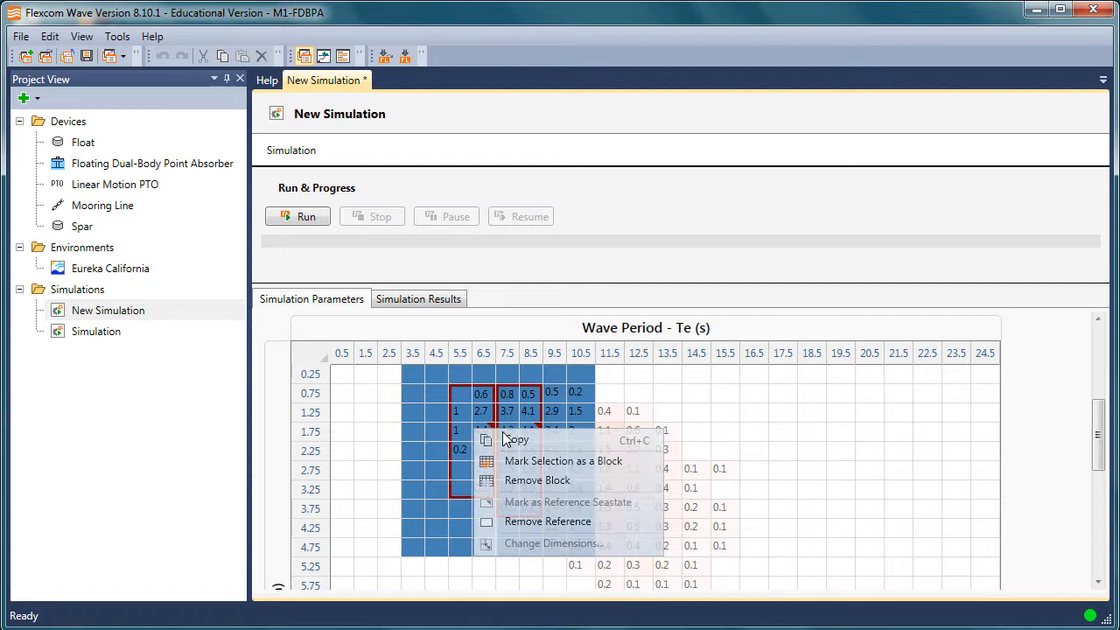
{"action": "left_click", "coordinate": [530, 486]}
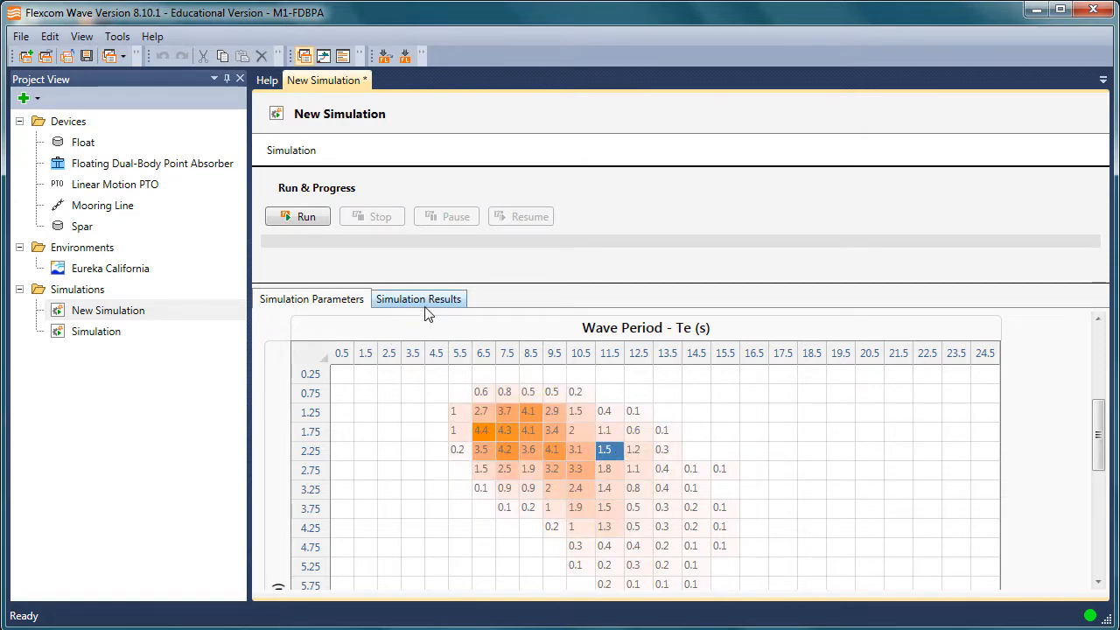
Open the existing entry named Simulation and show its simulation results
{"action": "left_click_drag", "start_coordinate": [1103, 422], "coordinate": [1105, 397]}
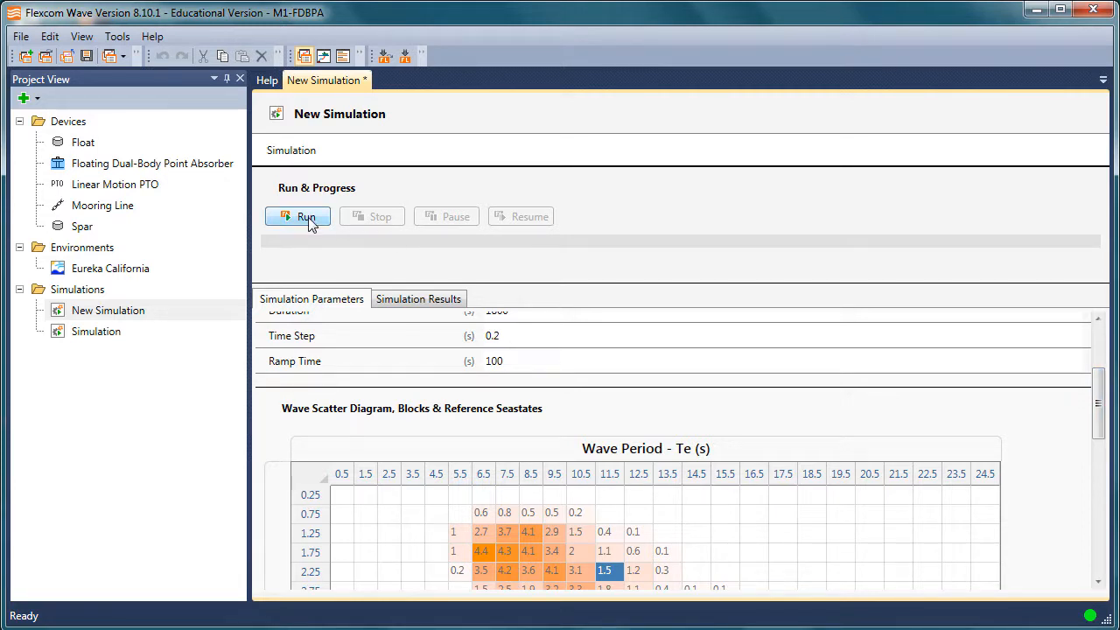
{"action": "left_click_drag", "start_coordinate": [1098, 402], "coordinate": [1097, 447]}
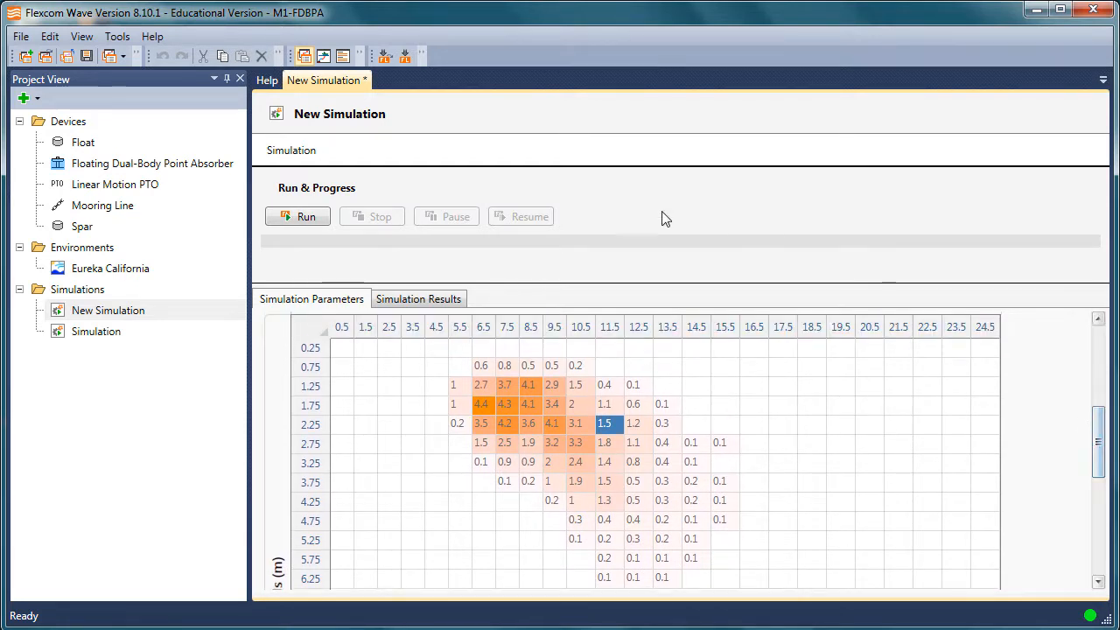
{"action": "left_click", "coordinate": [103, 332]}
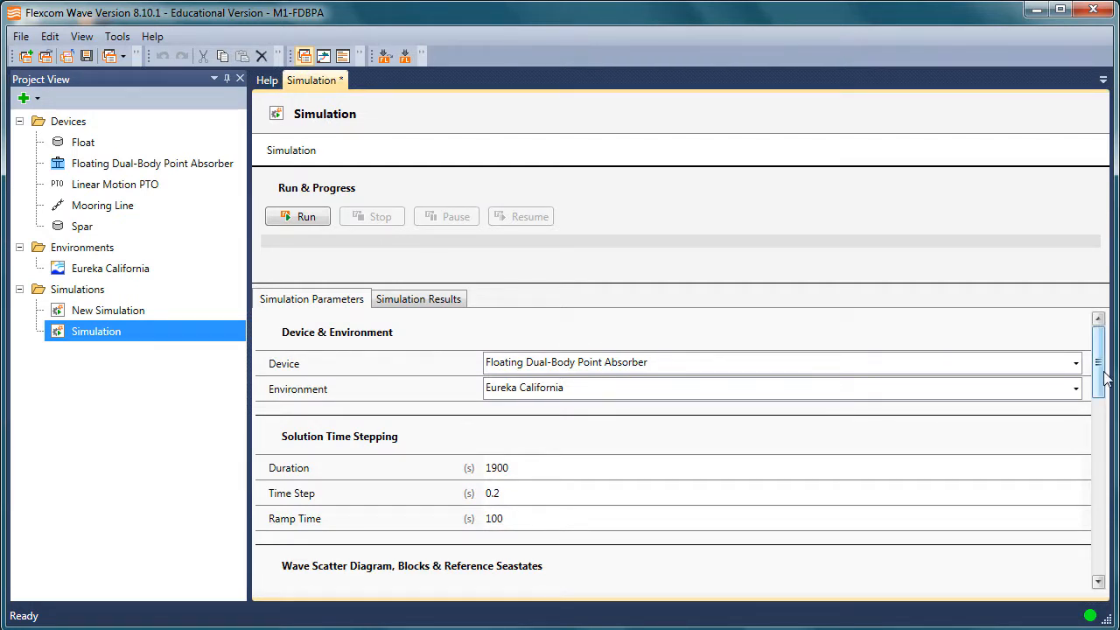
{"action": "mouse_move", "coordinate": [1105, 378]}
{"action": "left_mouse_down"}
{"action": "mouse_move", "coordinate": [1104, 396]}
{"action": "mouse_move", "coordinate": [1106, 359]}
{"action": "left_mouse_up"}
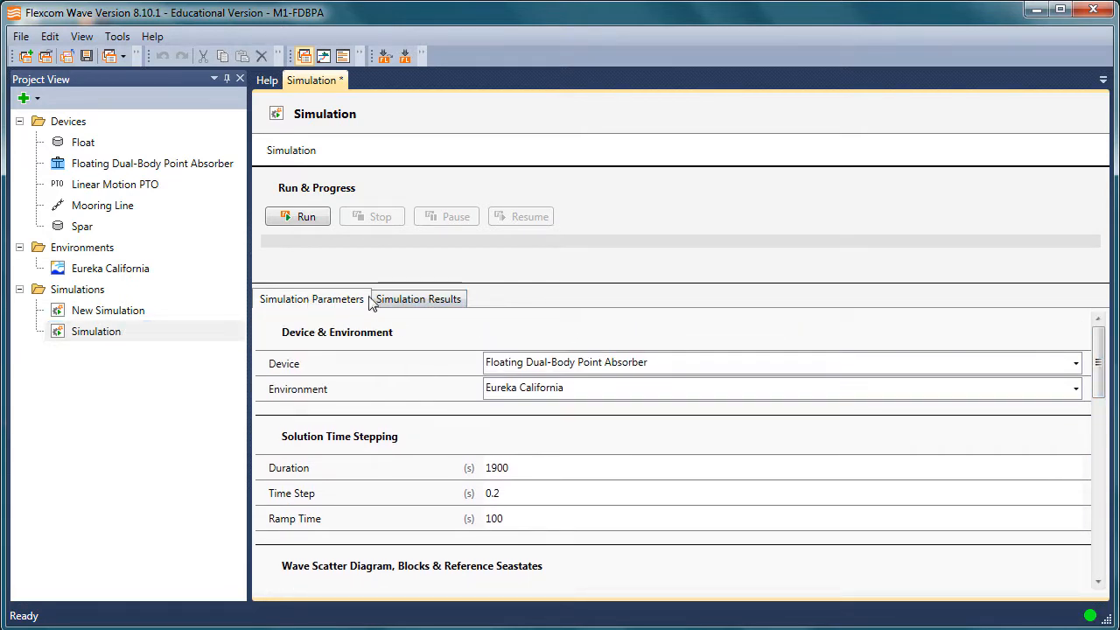
{"action": "left_click", "coordinate": [421, 301]}
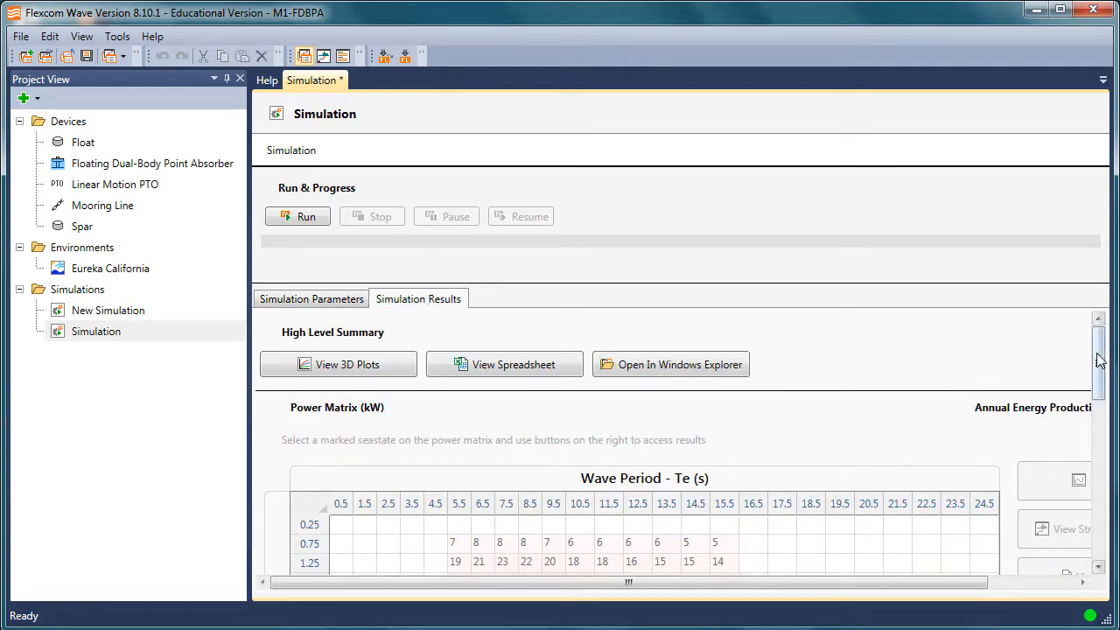
Examine the power matrix alongside the wave scatter diagram in the simulation parameters, and check the annual energy production
{"action": "left_click_drag", "start_coordinate": [1101, 361], "coordinate": [1101, 441]}
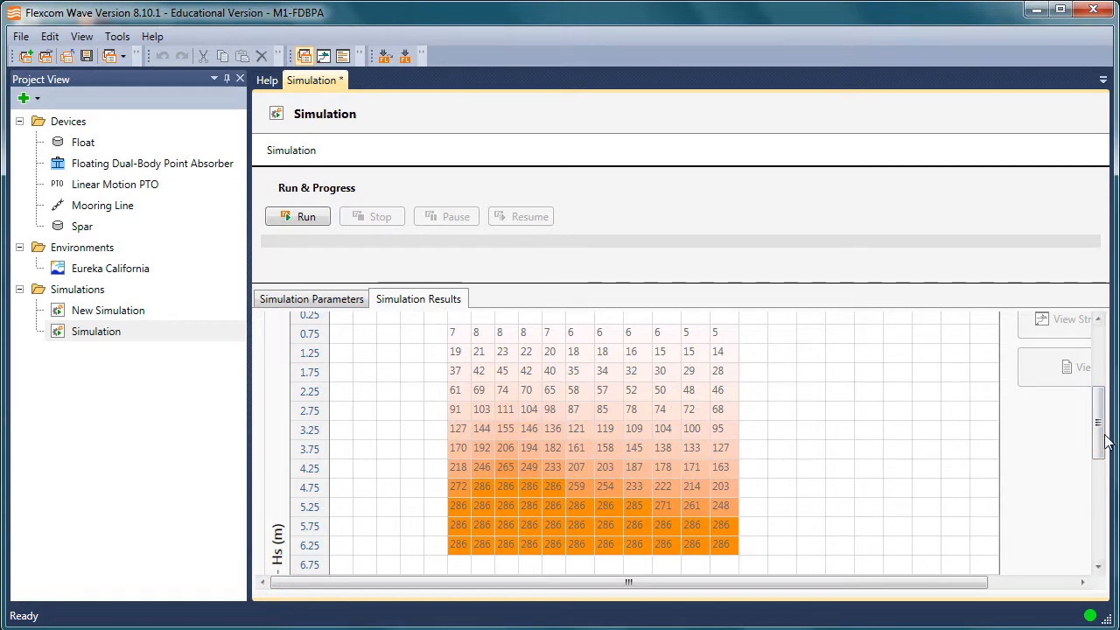
{"action": "left_click_drag", "start_coordinate": [1104, 424], "coordinate": [1105, 369]}
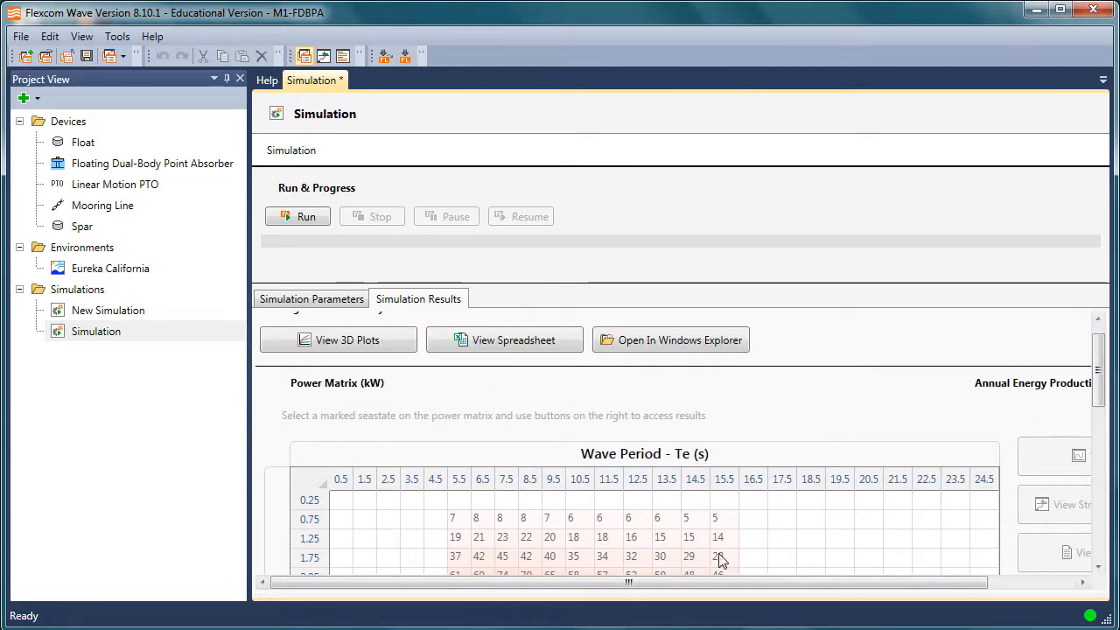
{"action": "left_click", "coordinate": [321, 302]}
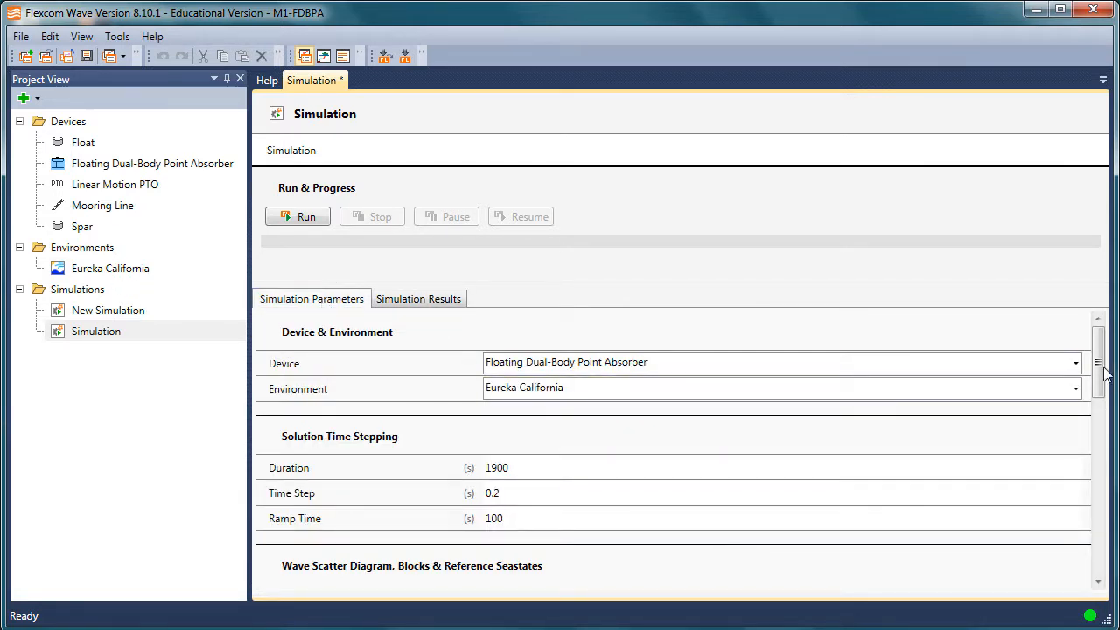
{"action": "left_click_drag", "start_coordinate": [1104, 372], "coordinate": [1102, 448]}
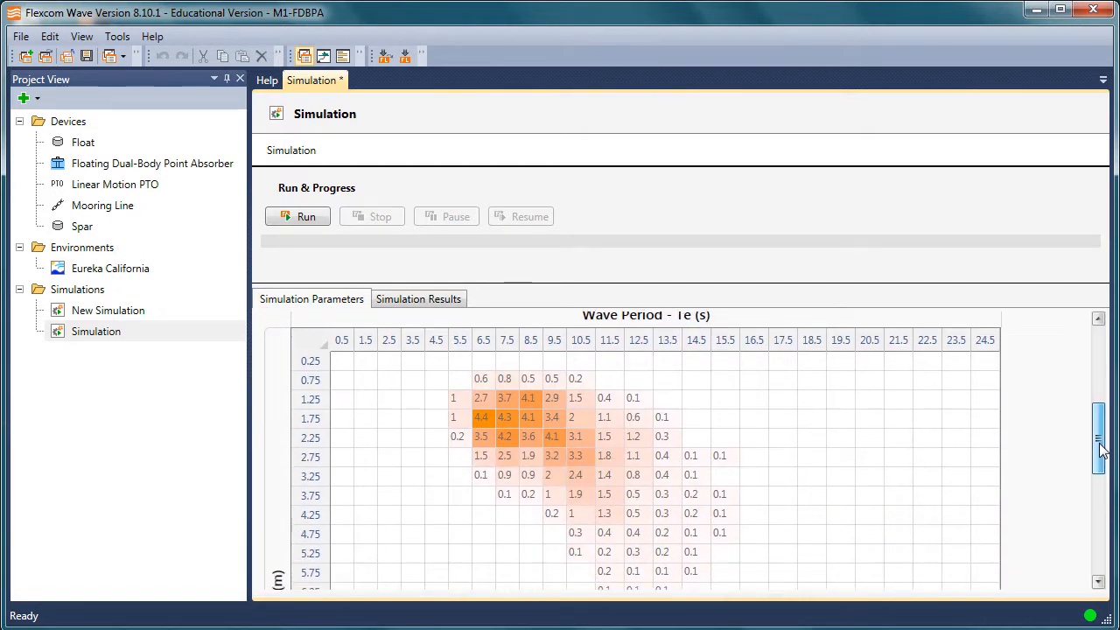
{"action": "left_click", "coordinate": [453, 300]}
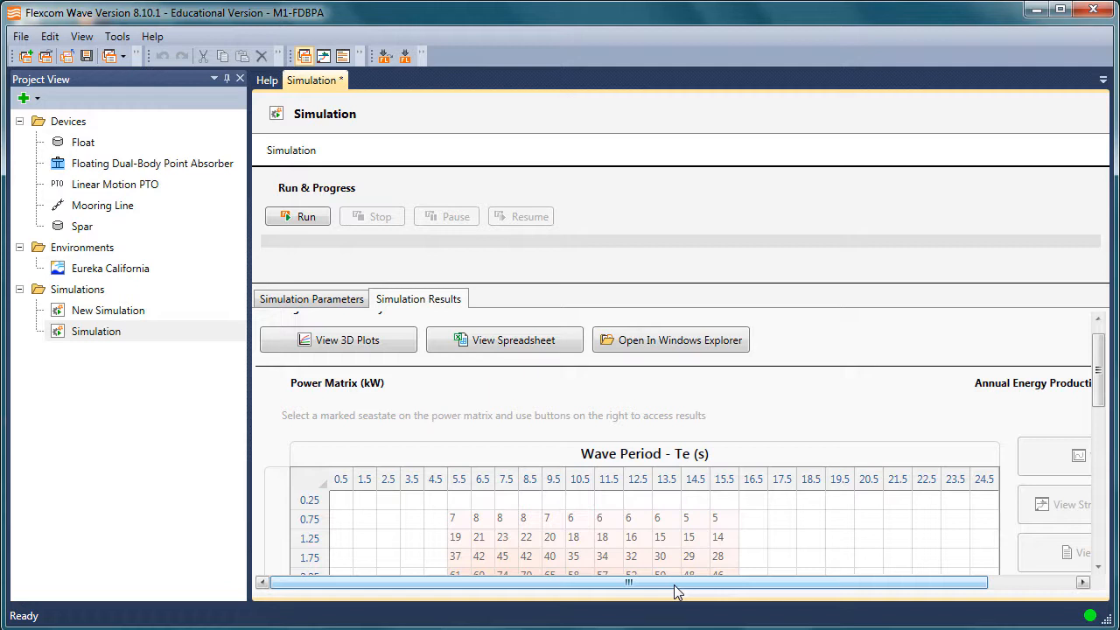
{"action": "left_click_drag", "start_coordinate": [935, 581], "coordinate": [1024, 582]}
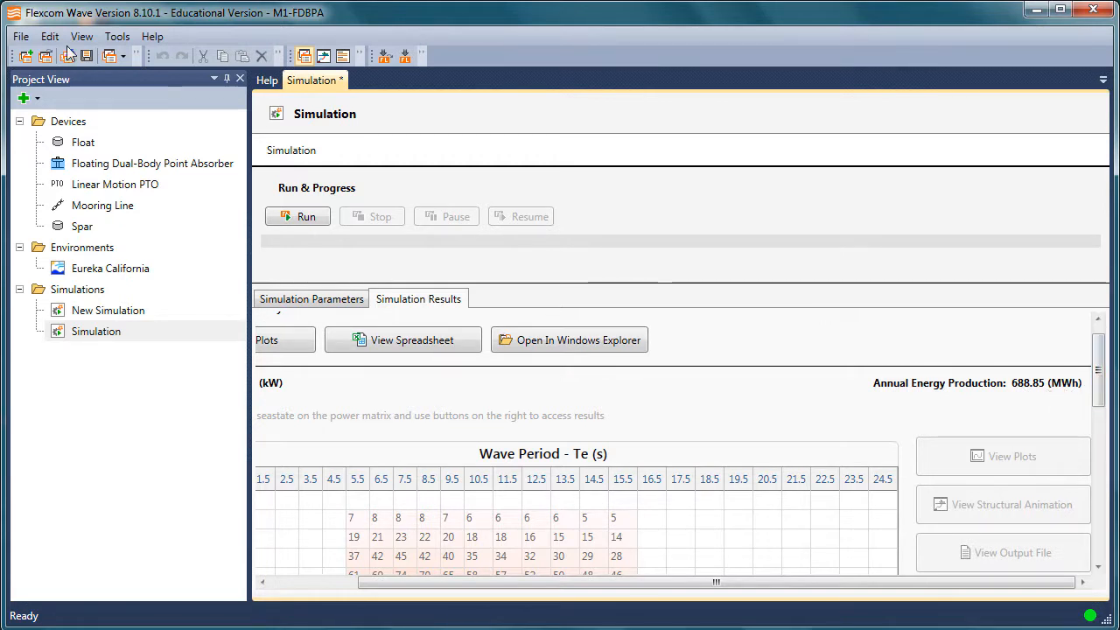
{"action": "left_click", "coordinate": [26, 38]}
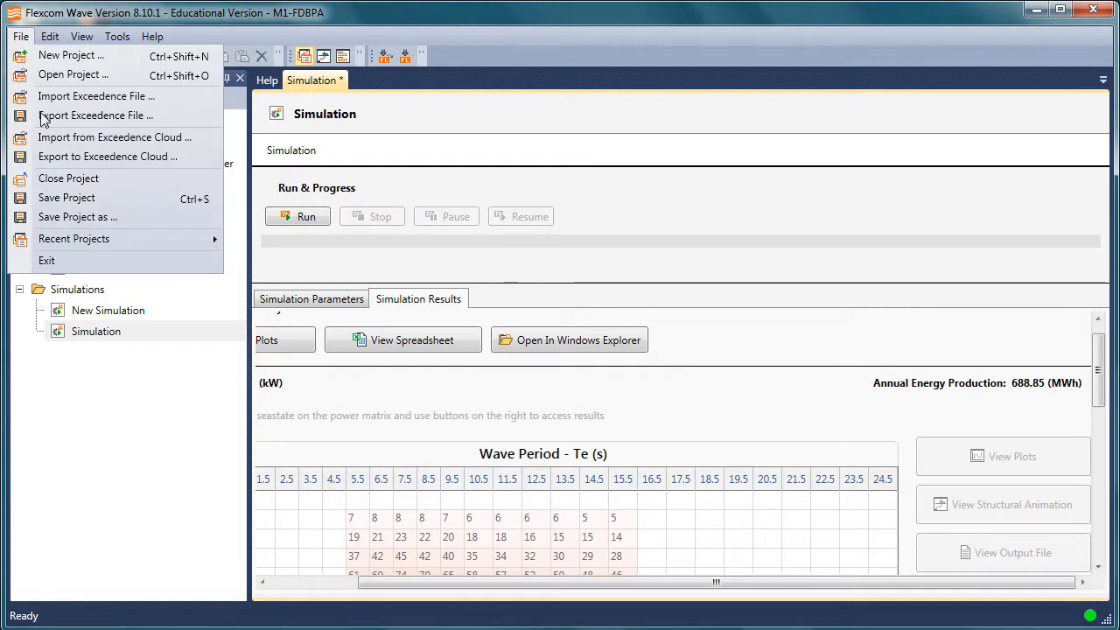
{"action": "left_click", "coordinate": [142, 164]}
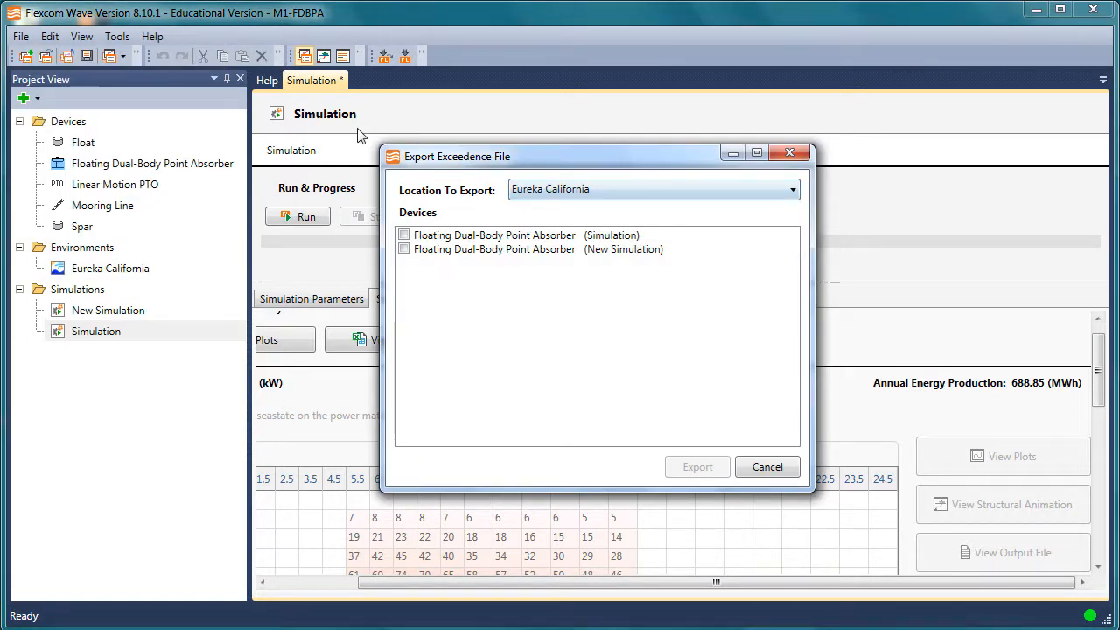
{"action": "left_click", "coordinate": [767, 466]}
Prepare an Exceedence Cloud export for Eureka California with the Floating Dual-Body Point Absorber (Simulation) device selected, and cancel it
{"action": "left_click", "coordinate": [25, 37]}
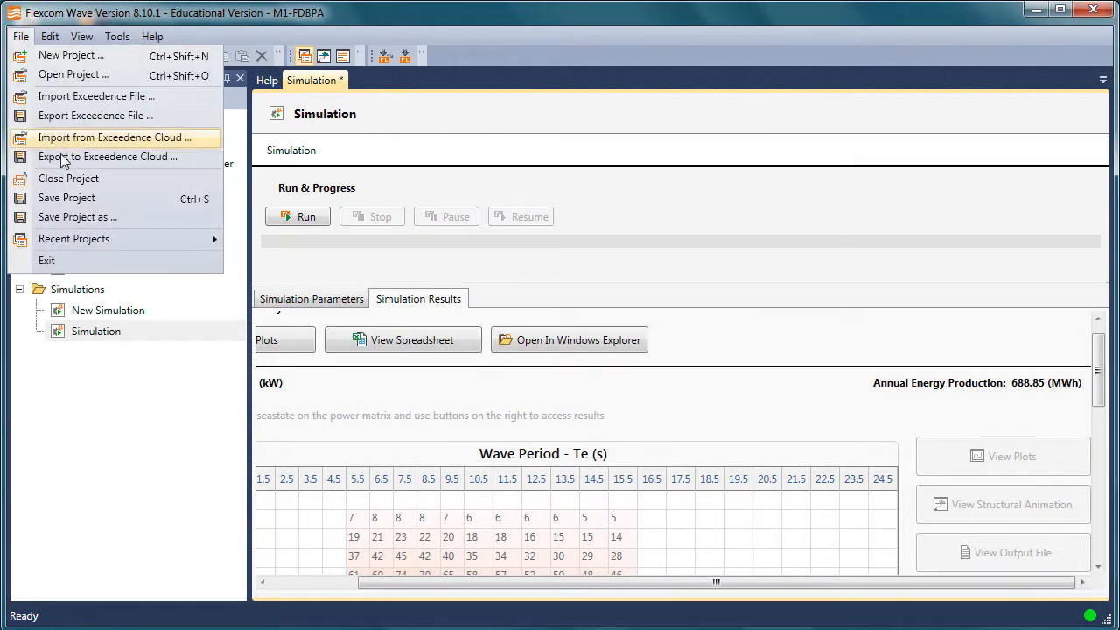
{"action": "left_click", "coordinate": [124, 161]}
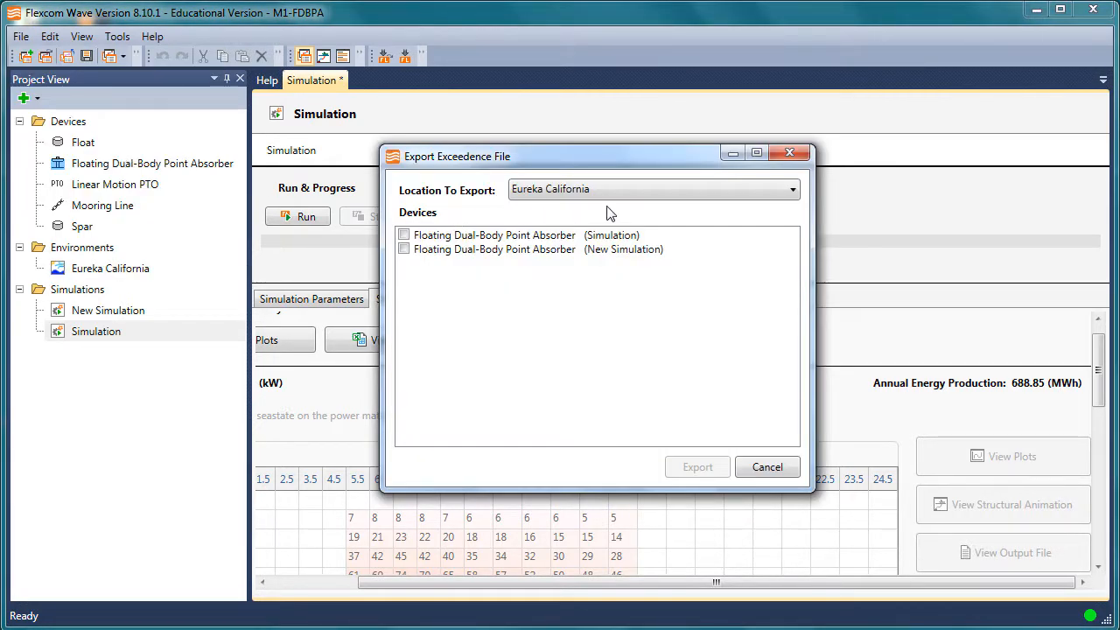
{"action": "left_click", "coordinate": [662, 190]}
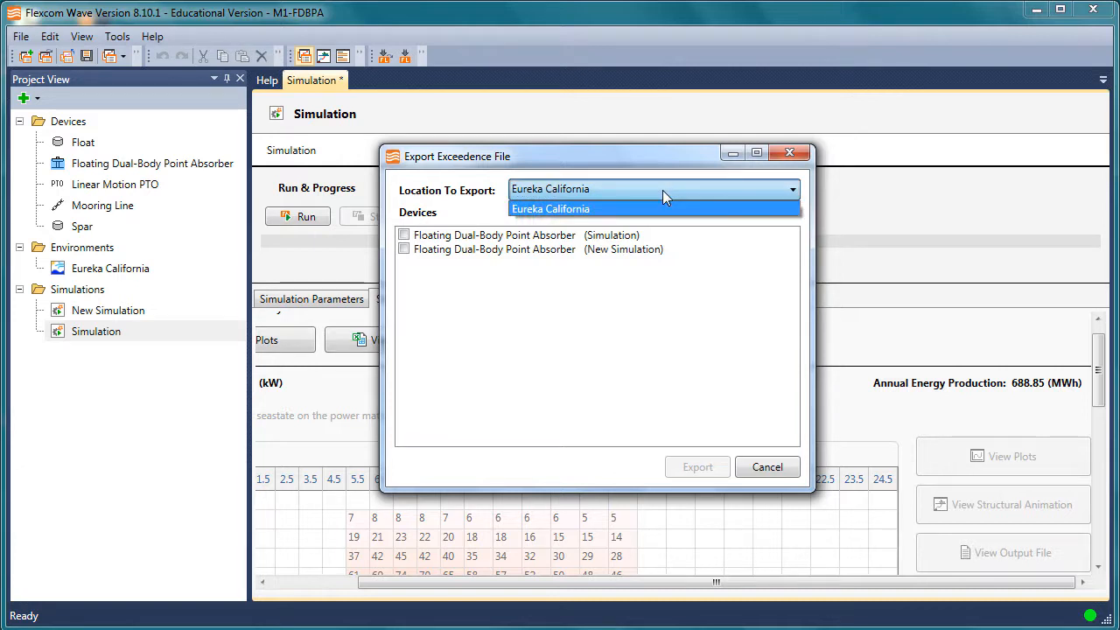
{"action": "left_click", "coordinate": [663, 207]}
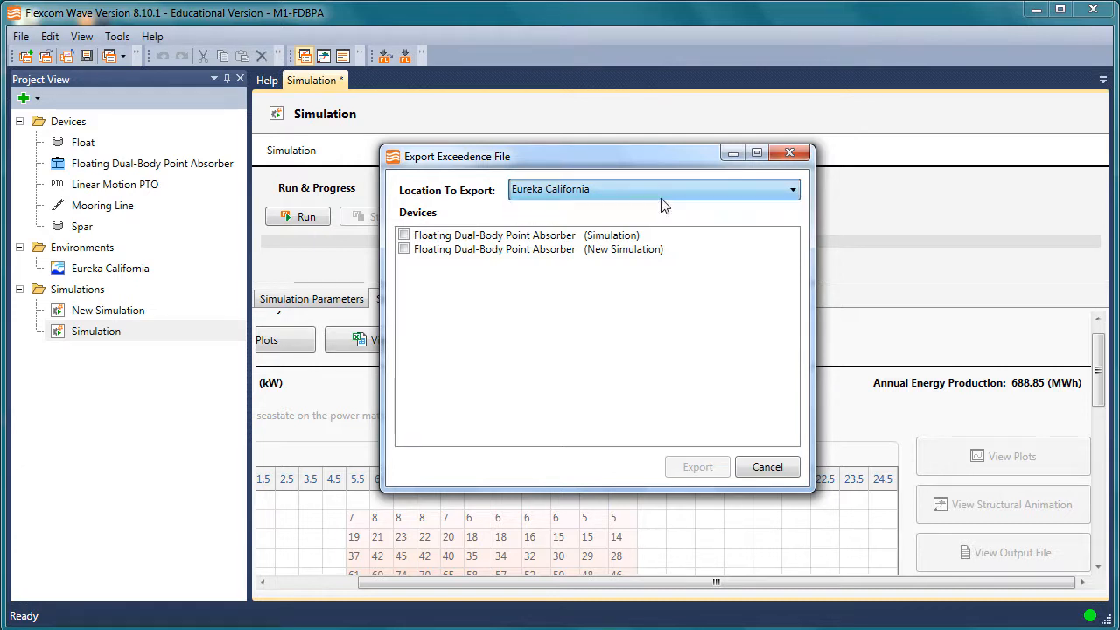
{"action": "left_click", "coordinate": [404, 235]}
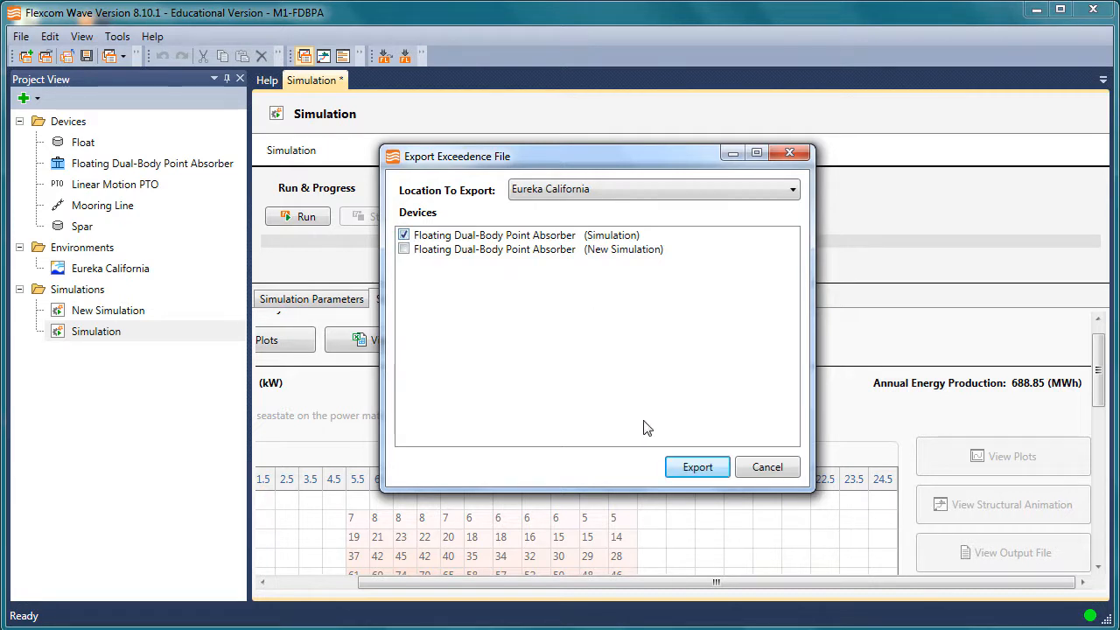
{"action": "left_click", "coordinate": [687, 470]}
{"action": "left_click", "coordinate": [757, 470]}
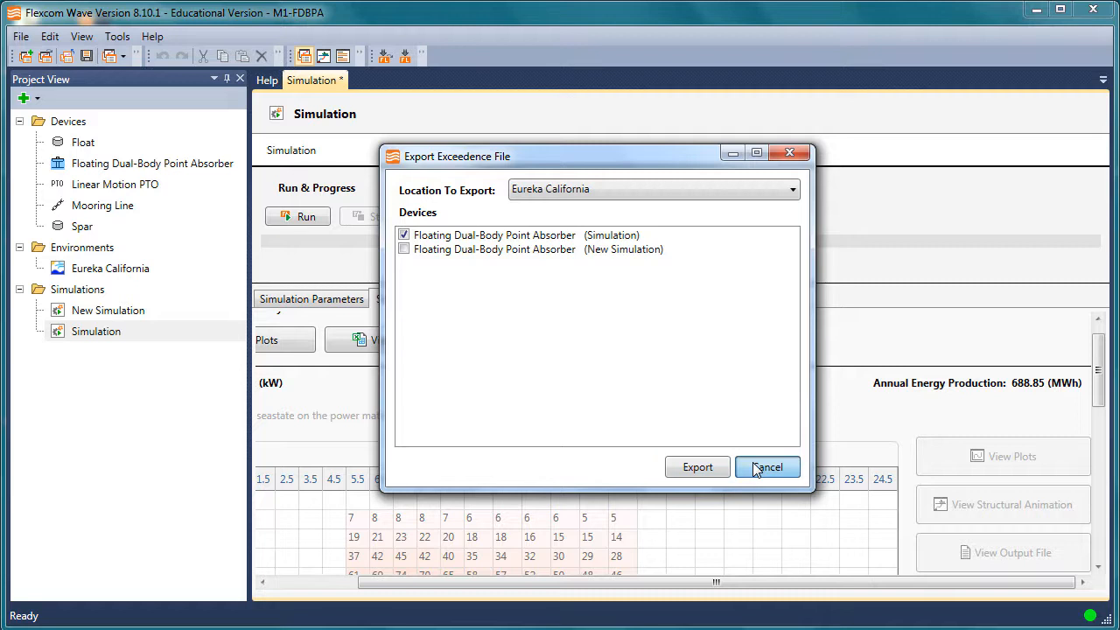
{"action": "left_click", "coordinate": [757, 470]}
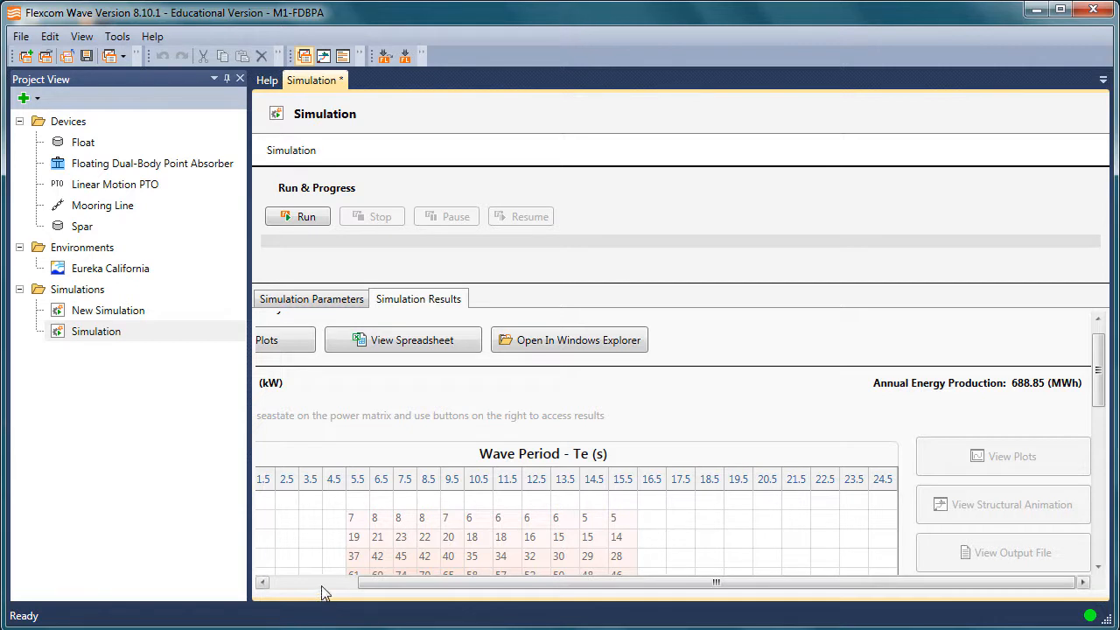
Open the simulation's 3D plots in Flexcom Plot Viewer and display Simulation_PowerMatrix.T7.mplt
{"action": "left_click", "coordinate": [320, 583]}
{"action": "left_click_drag", "start_coordinate": [1097, 386], "coordinate": [1096, 350]}
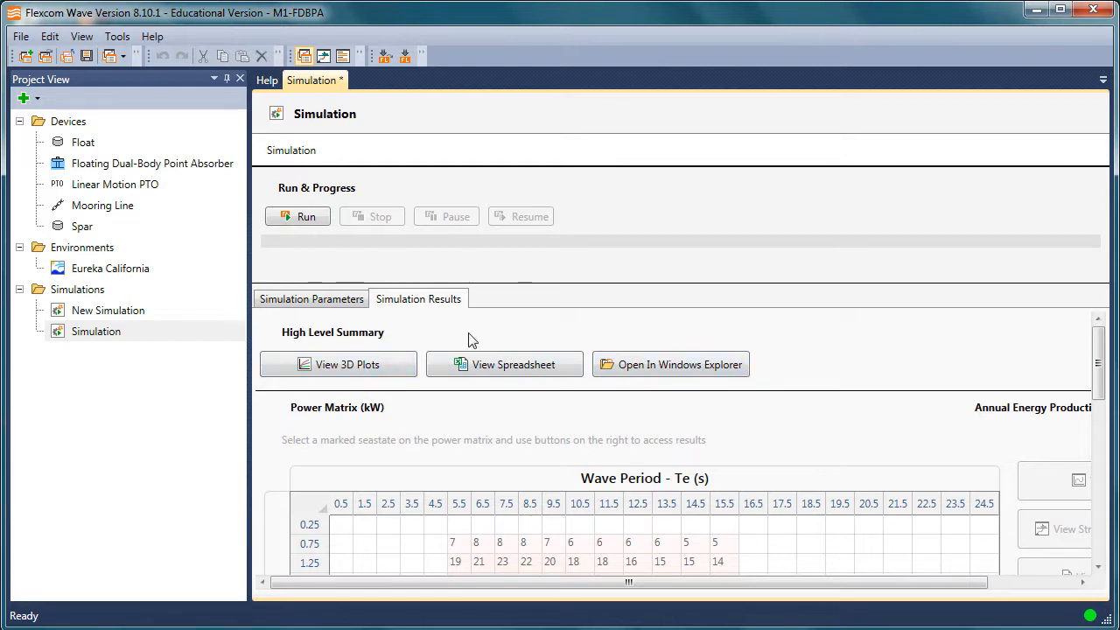
{"action": "left_click", "coordinate": [368, 366]}
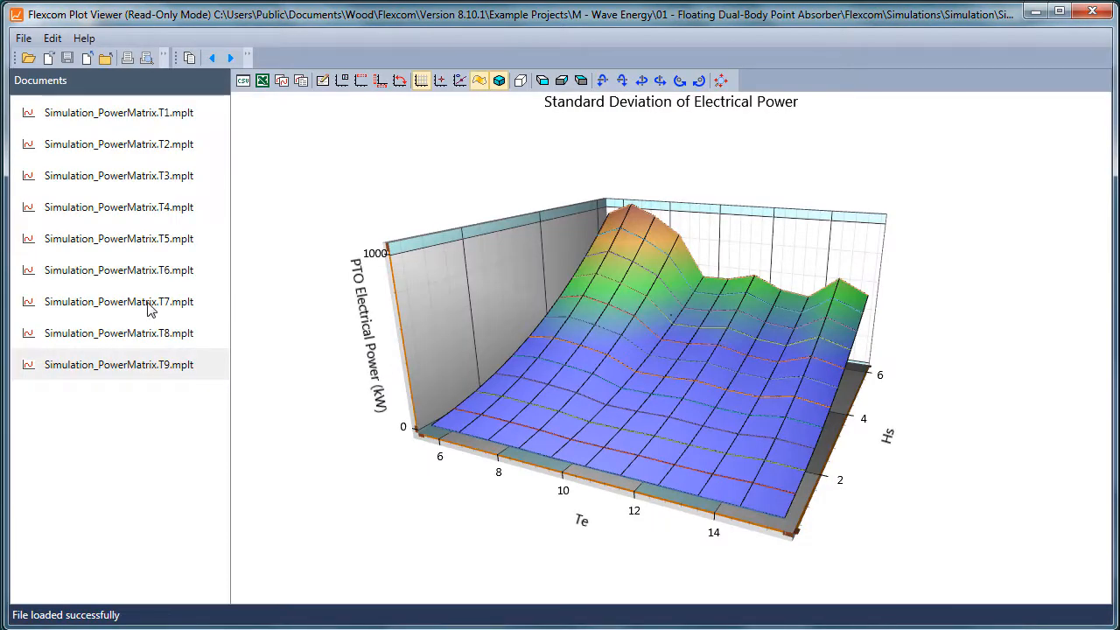
{"action": "left_click", "coordinate": [151, 306]}
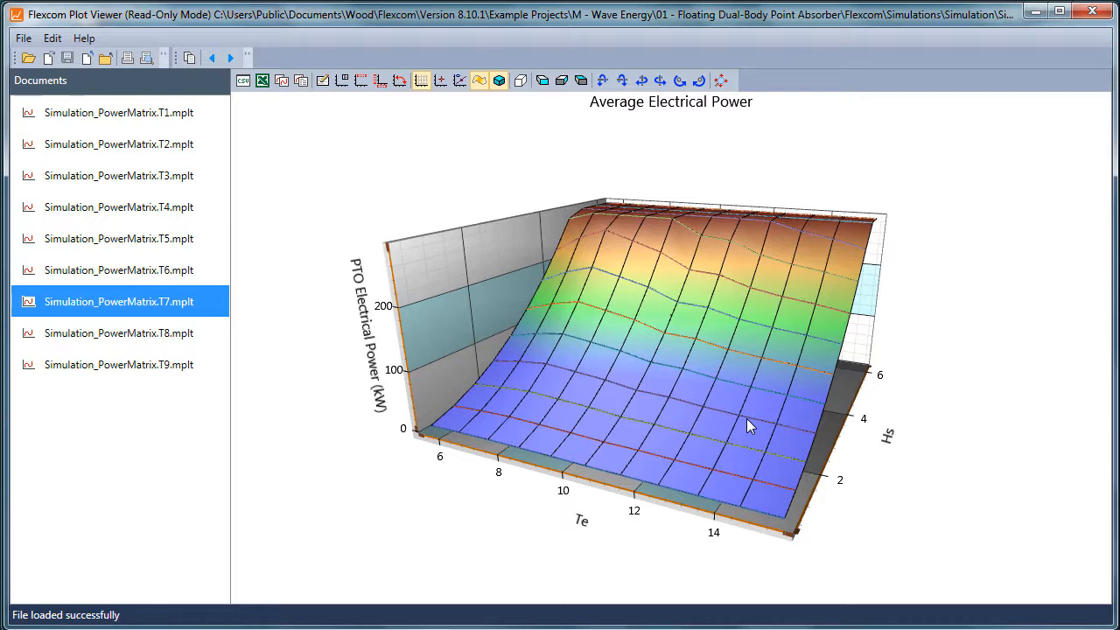
Examine the average electrical power surface from several angles and up close with tooltips enabled, and close the plot viewer
{"action": "left_click_drag", "start_coordinate": [721, 442], "coordinate": [700, 443]}
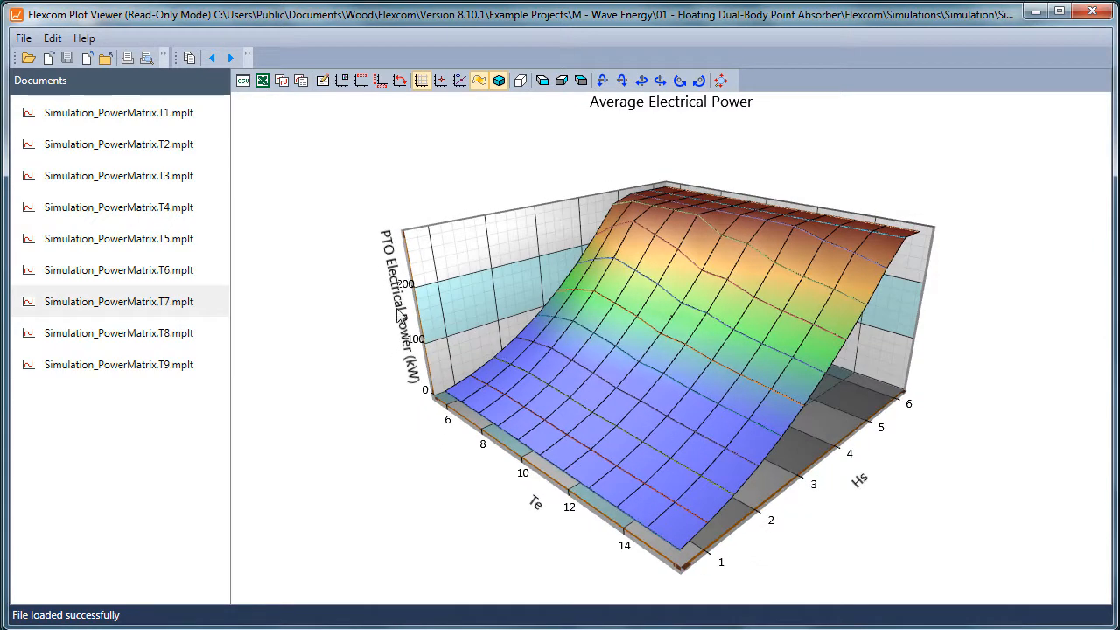
{"action": "left_click_drag", "start_coordinate": [397, 397], "coordinate": [580, 300]}
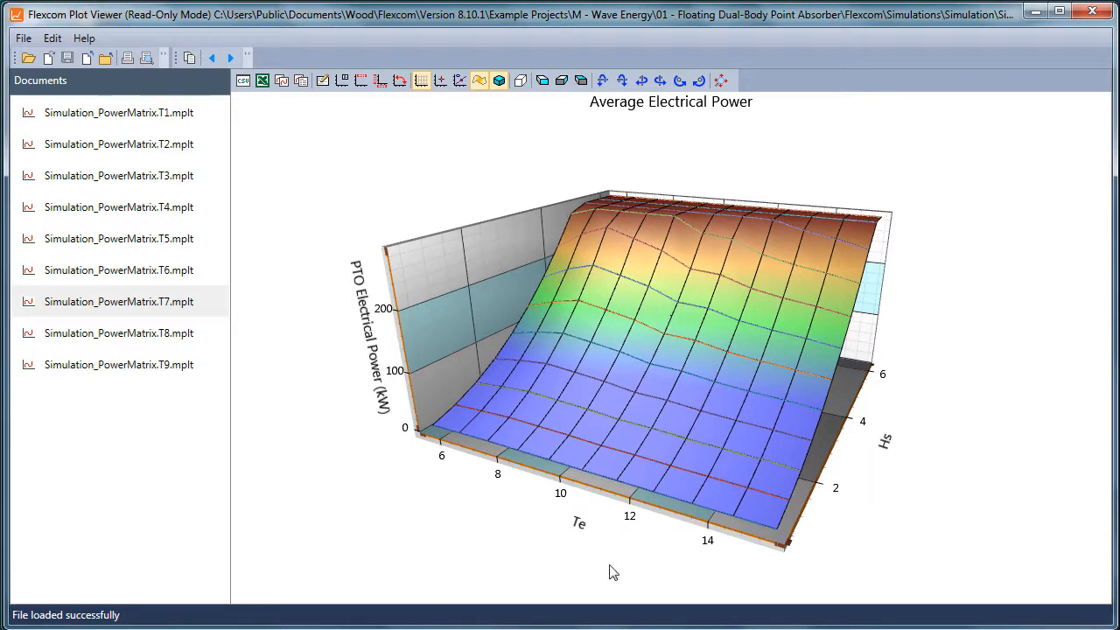
{"action": "left_click_drag", "start_coordinate": [613, 572], "coordinate": [692, 574]}
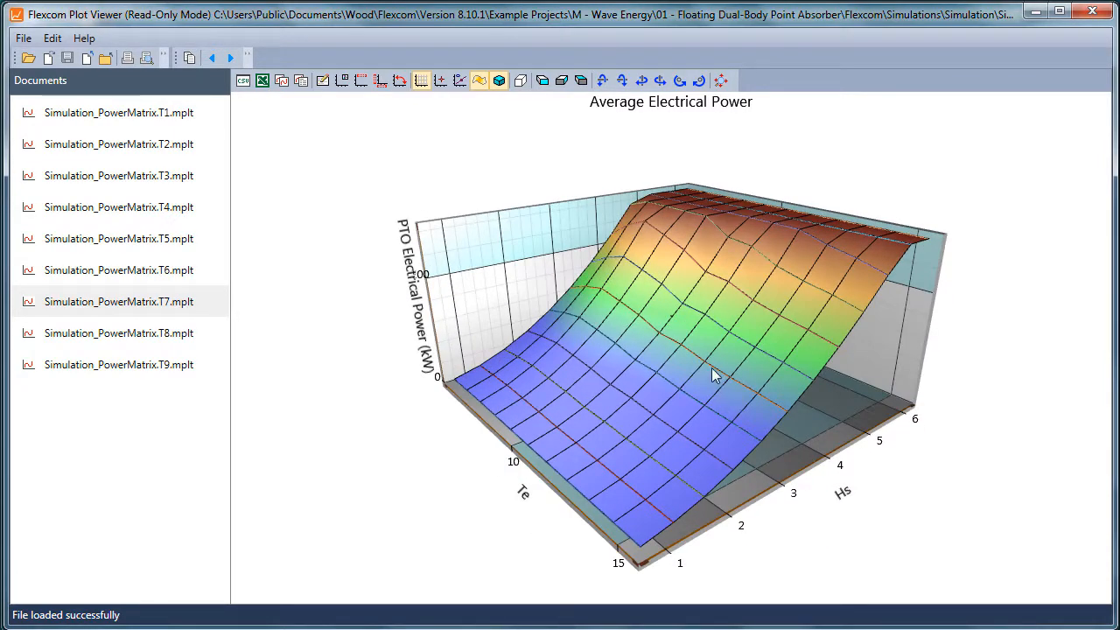
{"action": "mouse_move", "coordinate": [711, 369]}
{"action": "left_mouse_down"}
{"action": "mouse_move", "coordinate": [744, 371]}
{"action": "mouse_move", "coordinate": [691, 369]}
{"action": "mouse_move", "coordinate": [766, 376]}
{"action": "mouse_move", "coordinate": [680, 385]}
{"action": "mouse_move", "coordinate": [710, 327]}
{"action": "mouse_move", "coordinate": [655, 424]}
{"action": "mouse_move", "coordinate": [755, 321]}
{"action": "mouse_move", "coordinate": [723, 338]}
{"action": "mouse_move", "coordinate": [755, 325]}
{"action": "mouse_move", "coordinate": [716, 350]}
{"action": "mouse_move", "coordinate": [715, 384]}
{"action": "left_mouse_up"}
{"action": "scroll", "coordinate": [715, 383], "scroll_direction": "up", "scroll_amount": 2}
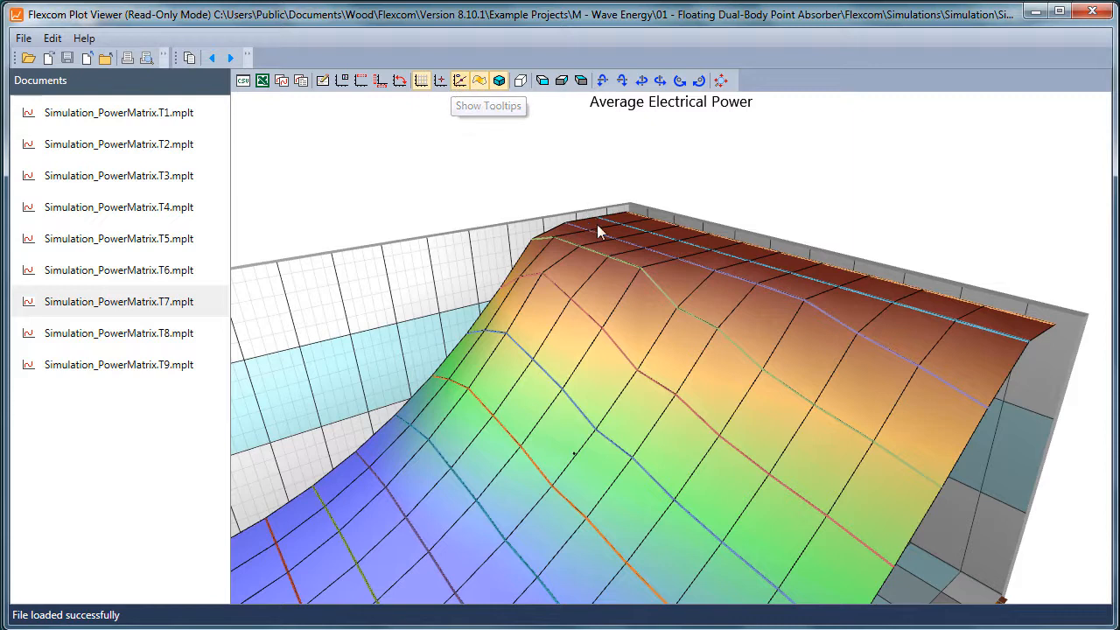
{"action": "mouse_move", "coordinate": [649, 280]}
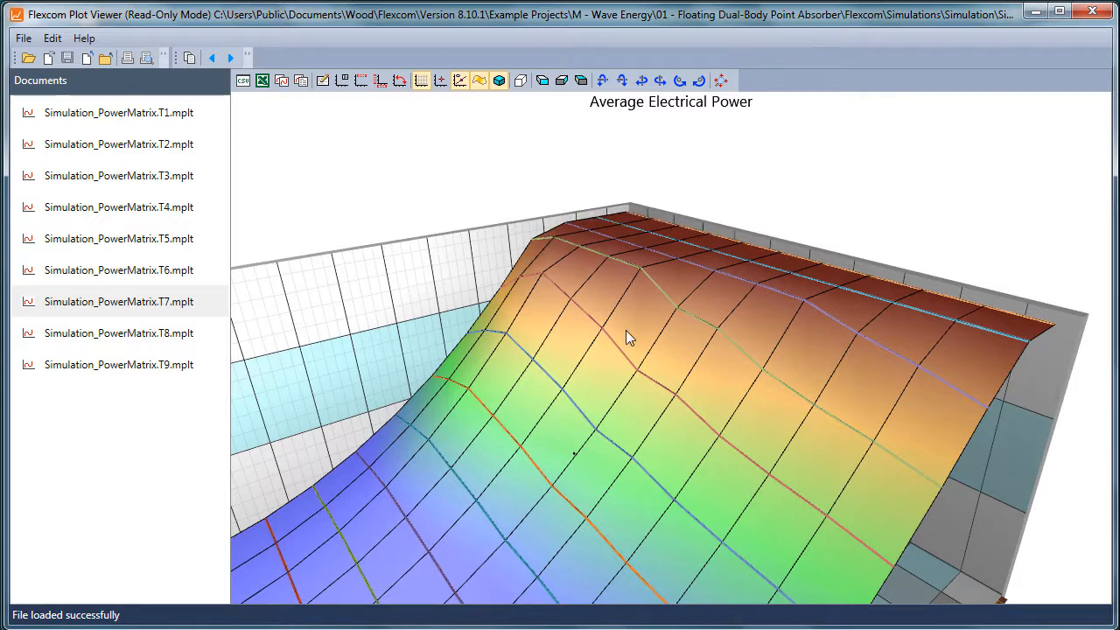
{"action": "mouse_move", "coordinate": [560, 426]}
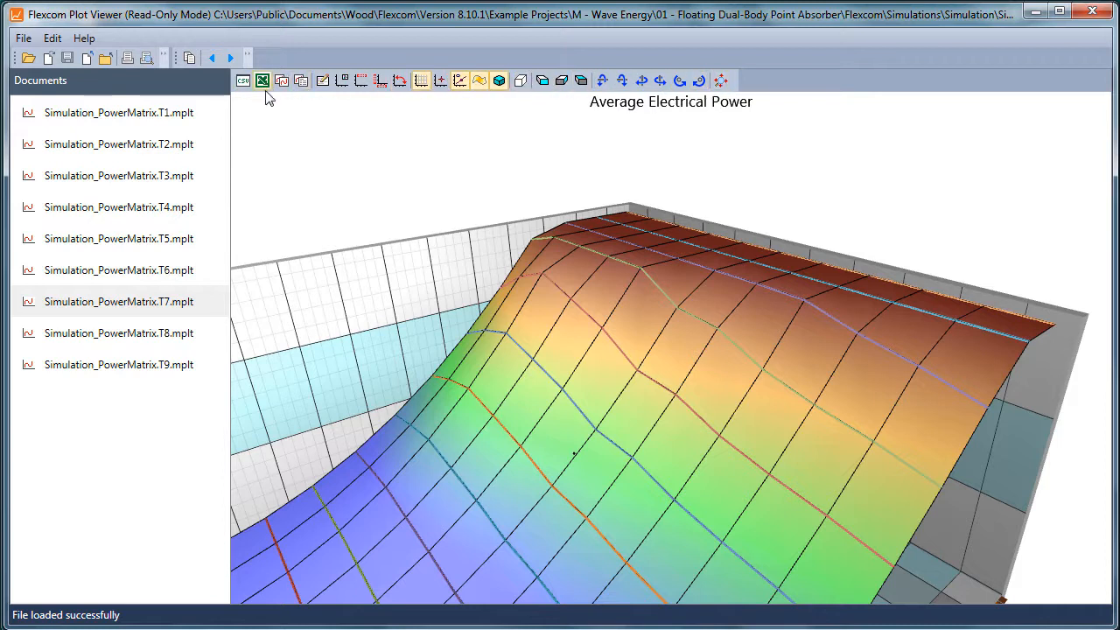
{"action": "left_click", "coordinate": [1091, 13]}
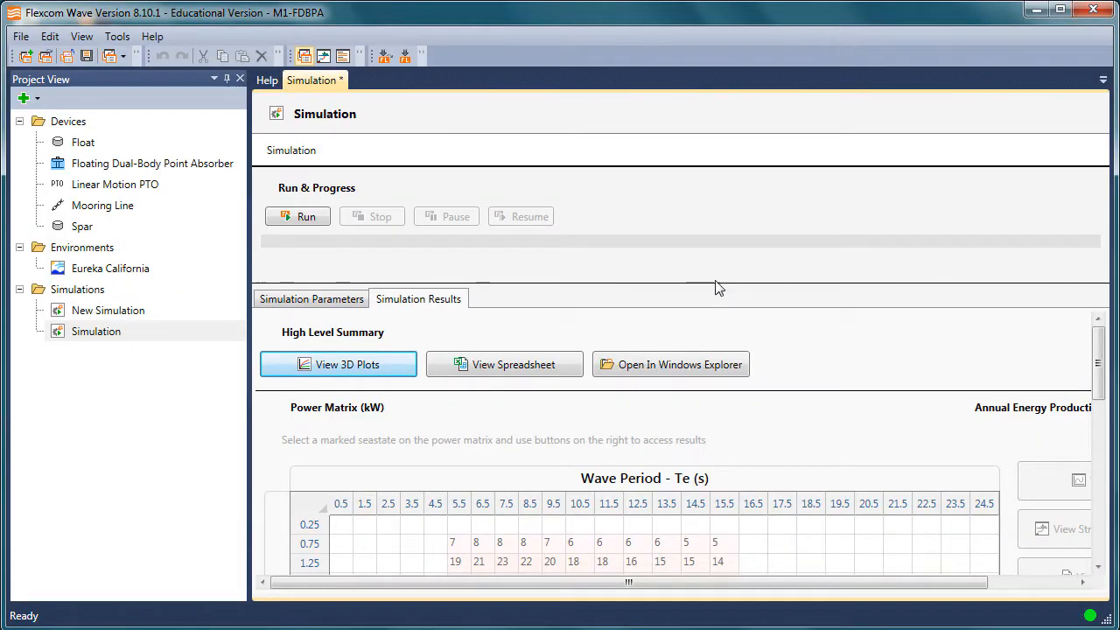
Open the simulation's summary spreadsheet in Excel and widen the Analysis Title column of the Mooring 1 Fairlead Tension table
{"action": "left_click", "coordinate": [516, 364]}
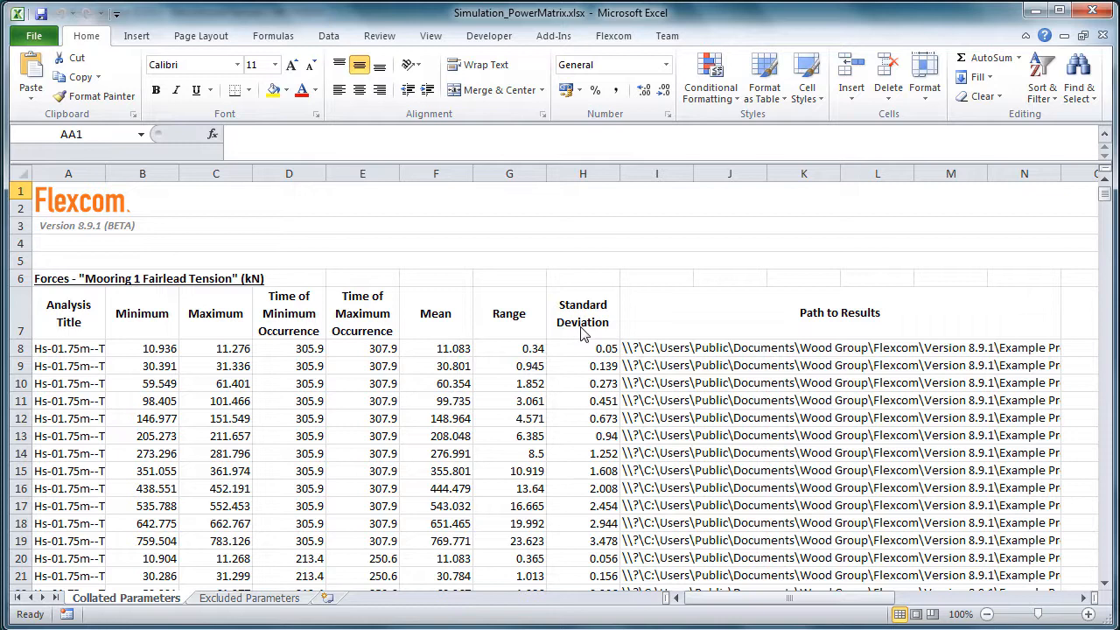
{"action": "left_click_drag", "start_coordinate": [106, 174], "coordinate": [165, 173]}
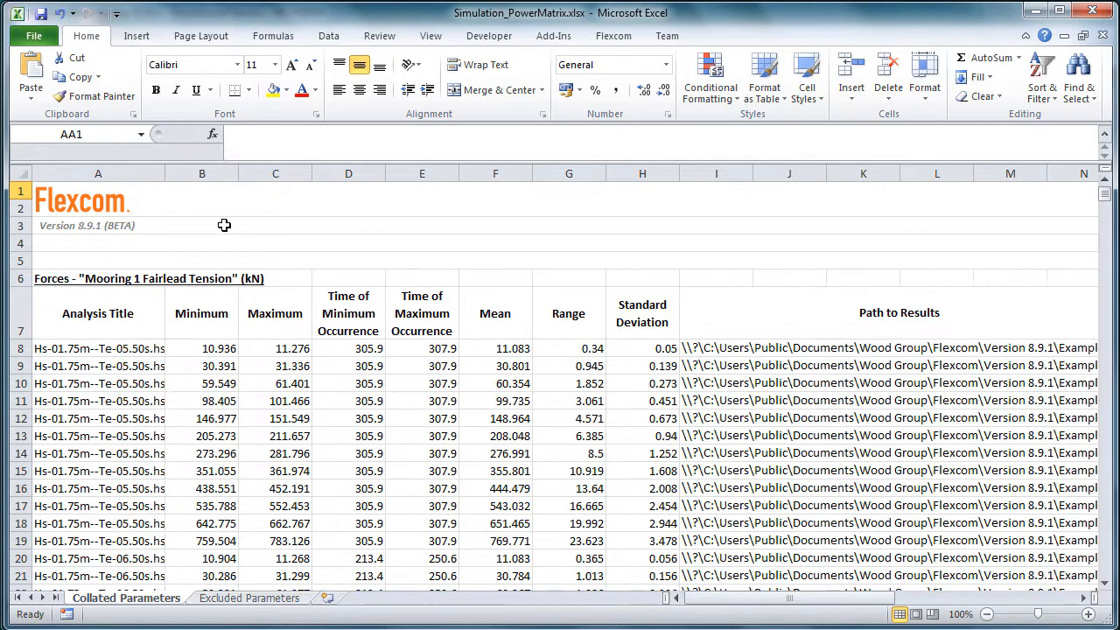
{"action": "left_click", "coordinate": [309, 242]}
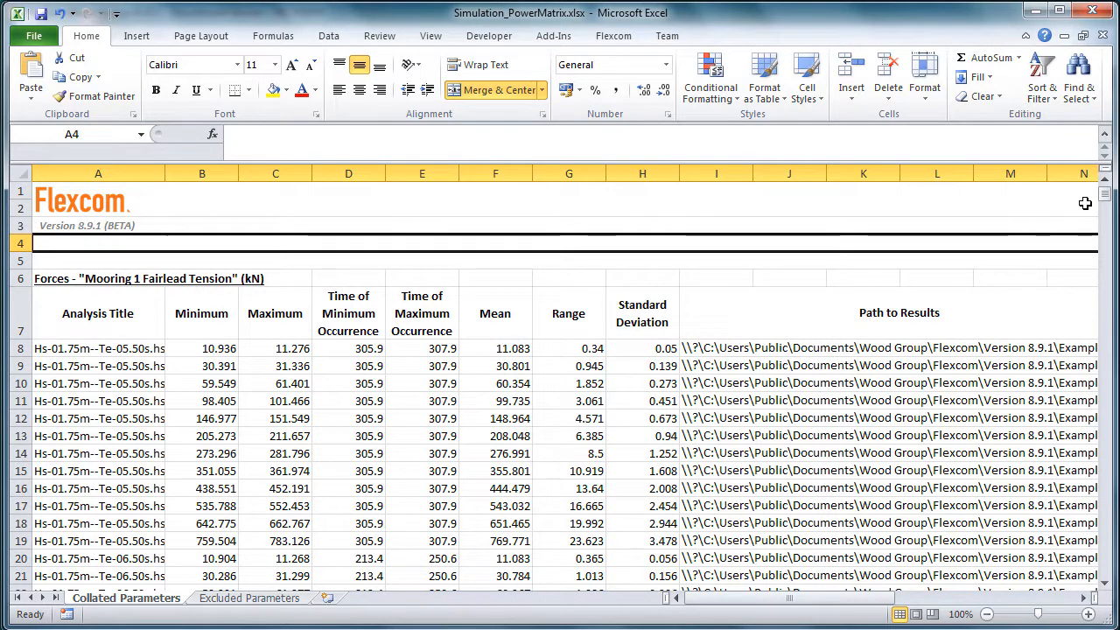
{"action": "left_click", "coordinate": [662, 320]}
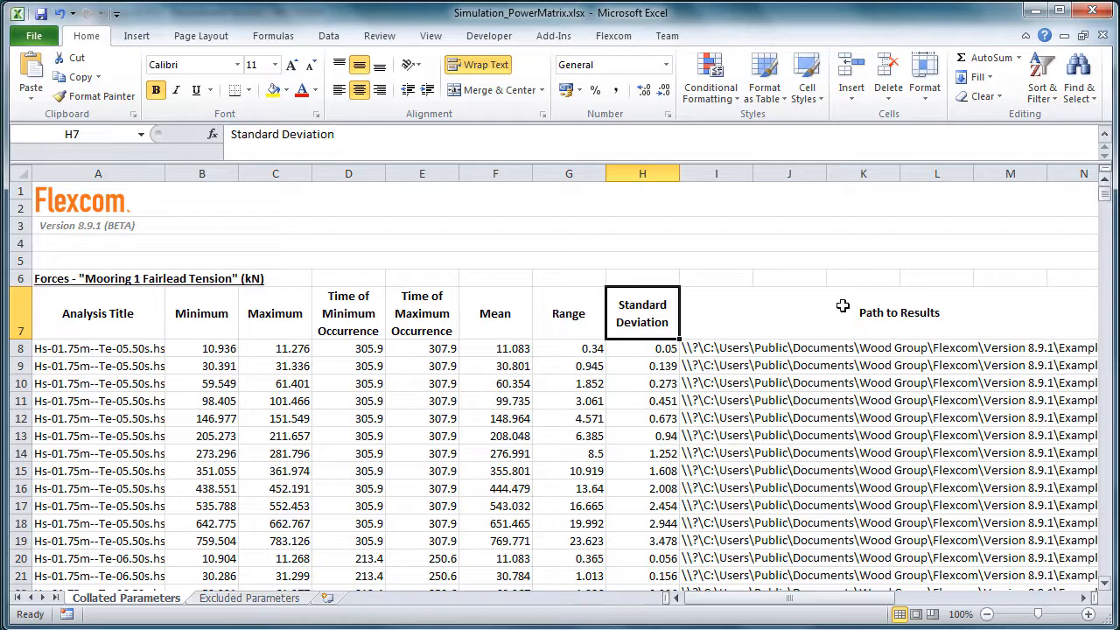
{"action": "left_click", "coordinate": [357, 226]}
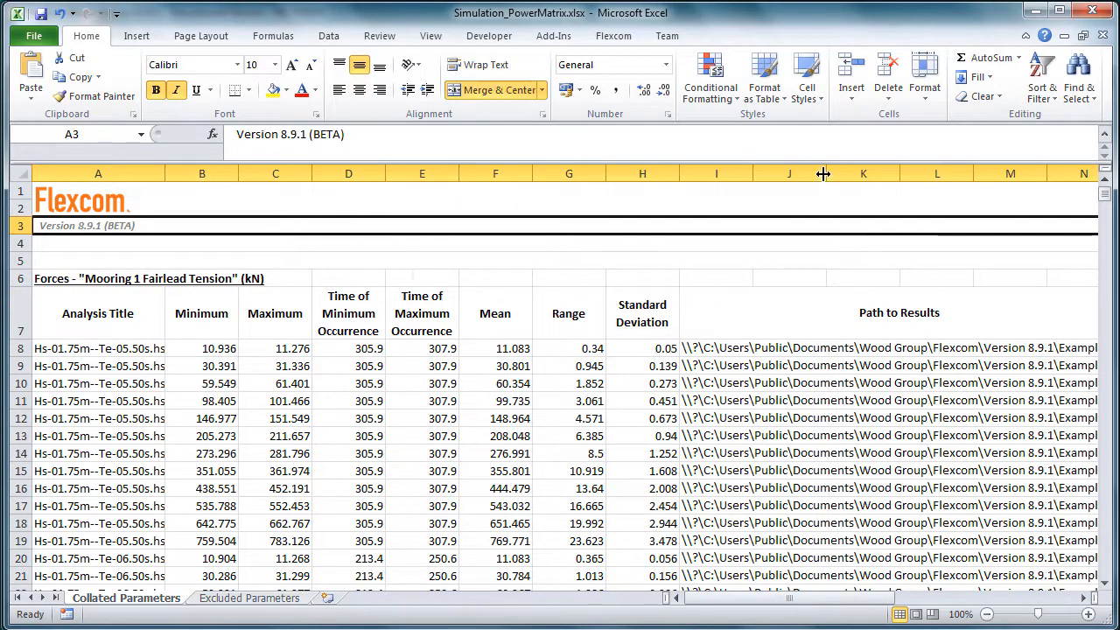
In the Extreme Values of Collated Parameters table, widen column A to fit the parameter names and column I to fit the maxima's analysis titles
{"action": "left_click_drag", "start_coordinate": [1104, 194], "coordinate": [1100, 573]}
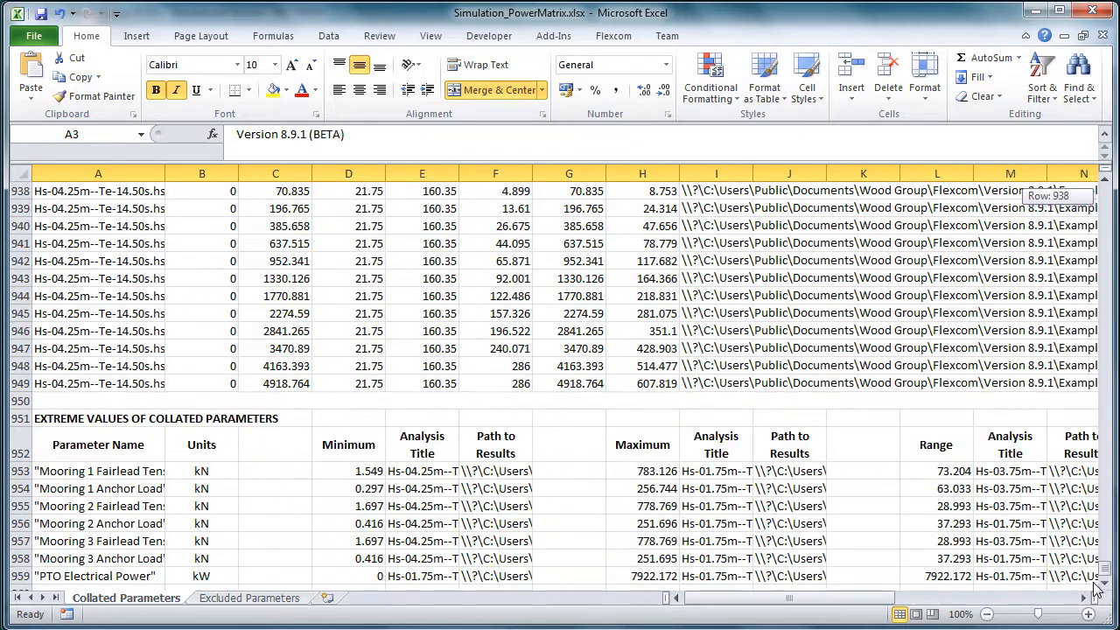
{"action": "left_click", "coordinate": [670, 403]}
{"action": "scroll", "coordinate": [669, 406], "scroll_direction": "down", "scroll_amount": 3}
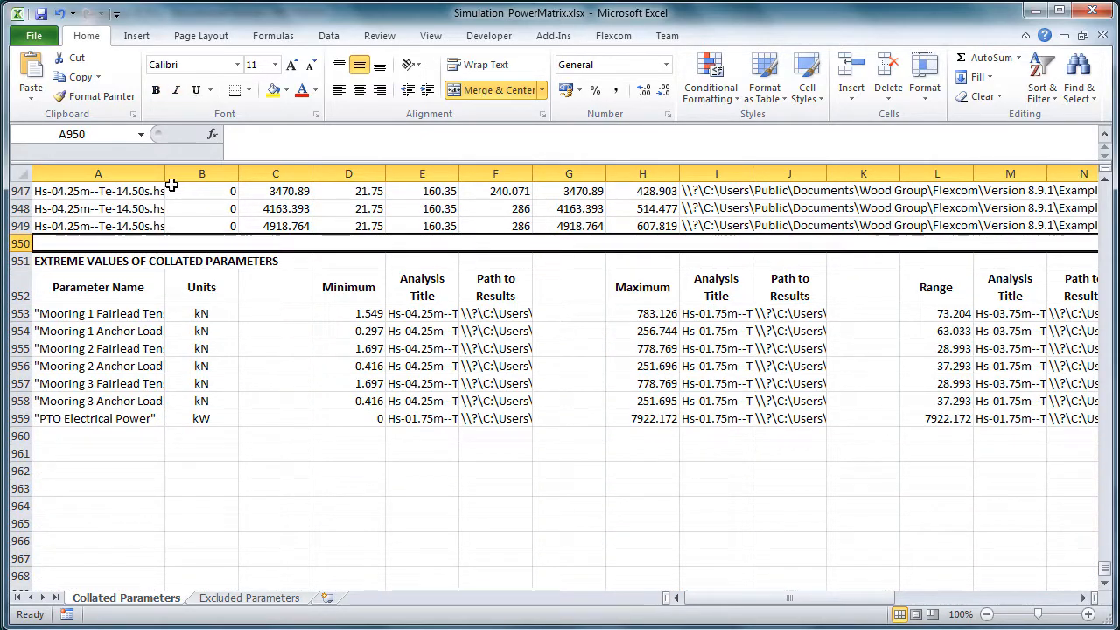
{"action": "left_click_drag", "start_coordinate": [169, 173], "coordinate": [232, 172]}
{"action": "left_click", "coordinate": [164, 317]}
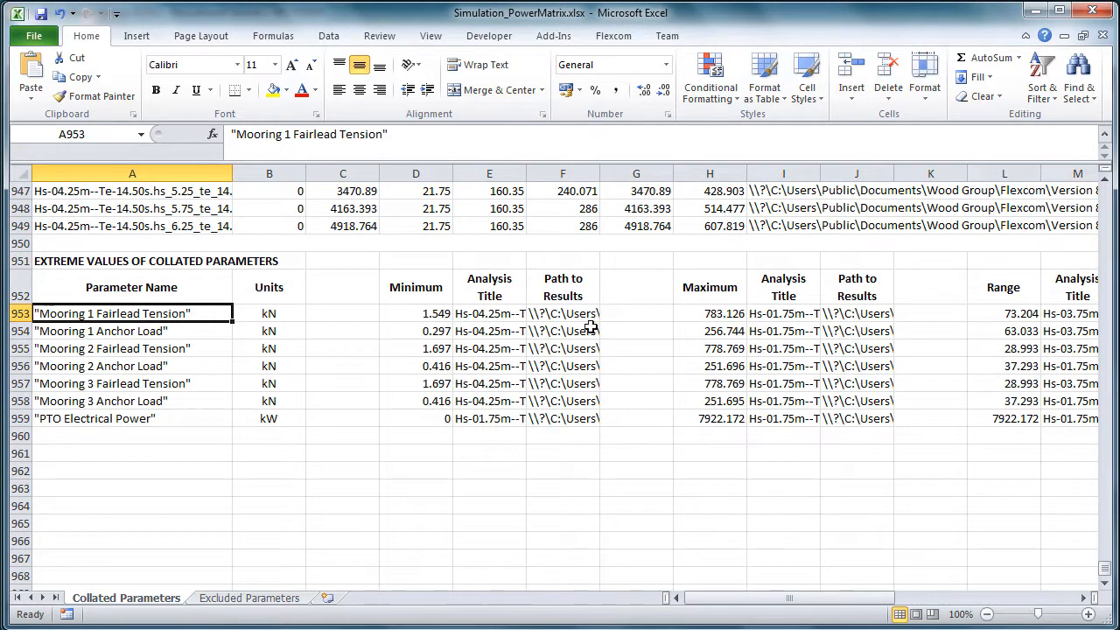
{"action": "left_click", "coordinate": [682, 317]}
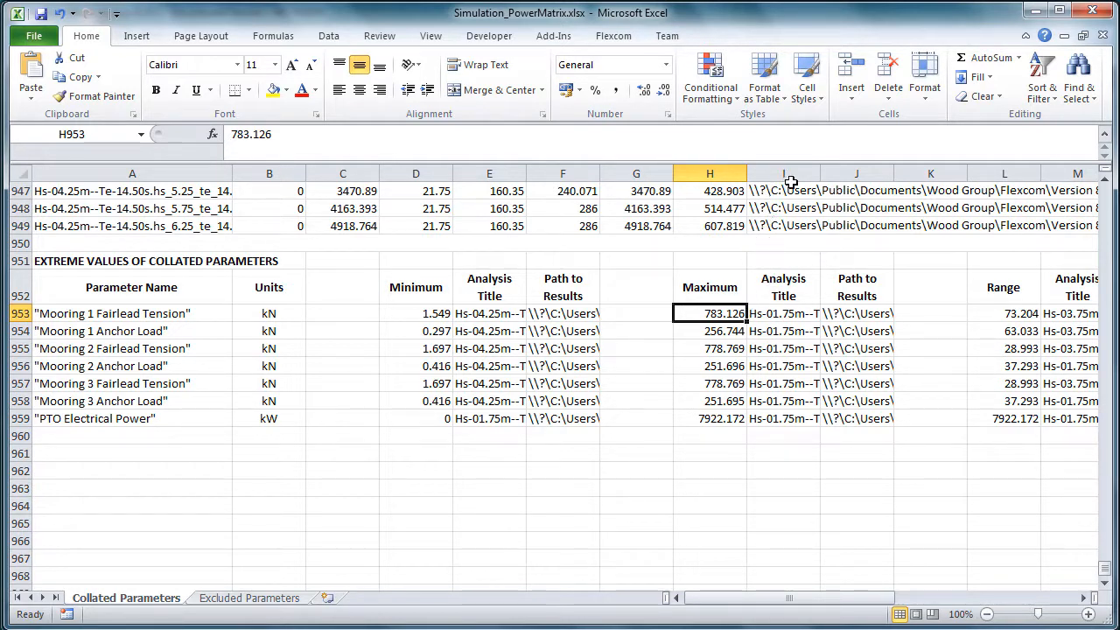
{"action": "left_click_drag", "start_coordinate": [819, 175], "coordinate": [1018, 175]}
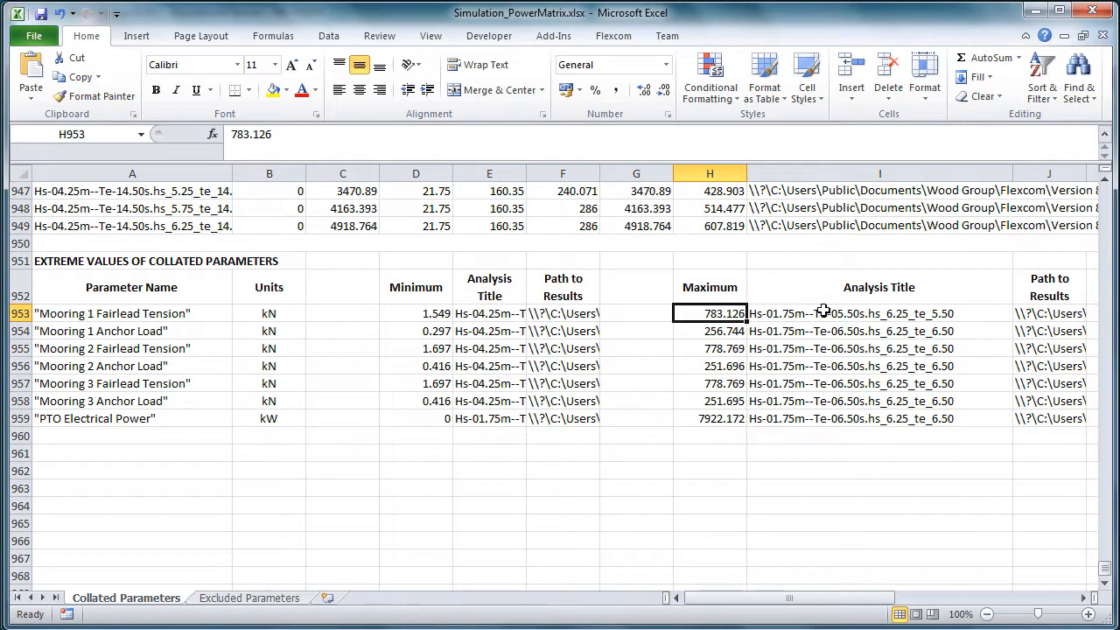
Select the analysis title of the maximum Mooring 1 Fairlead Tension and close the spreadsheet without saving changes
{"action": "left_click", "coordinate": [795, 315]}
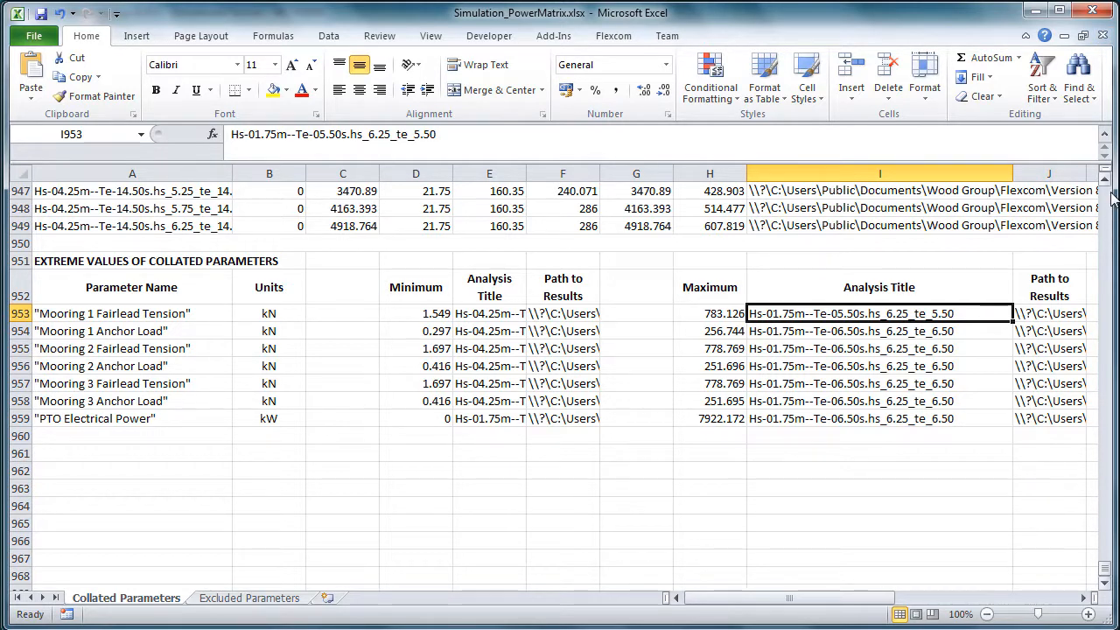
{"action": "left_click", "coordinate": [1087, 16]}
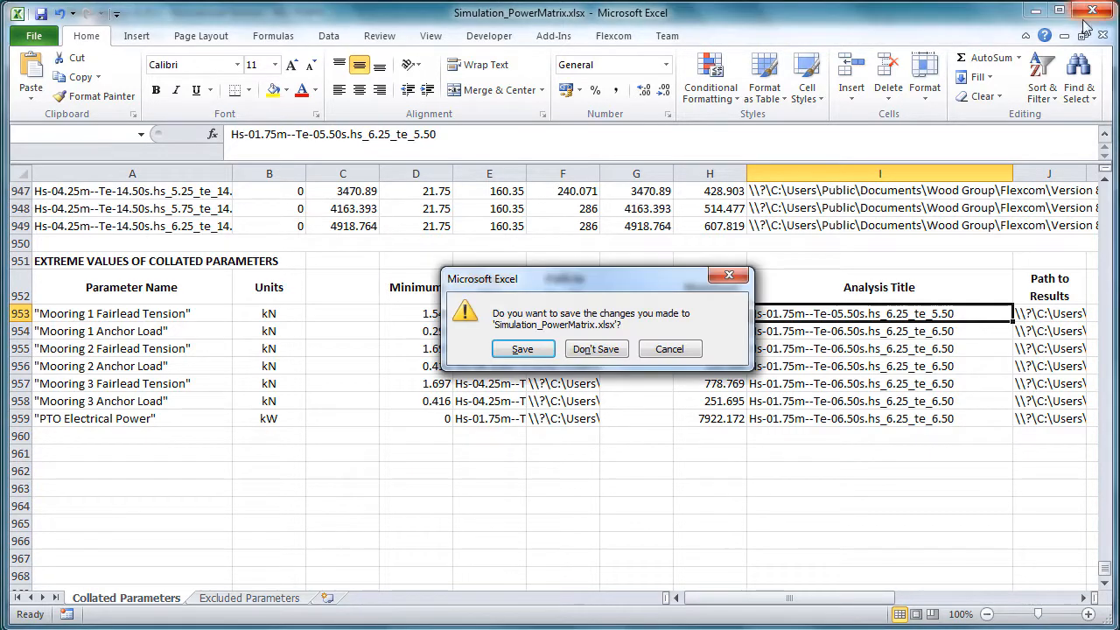
{"action": "left_click", "coordinate": [595, 349]}
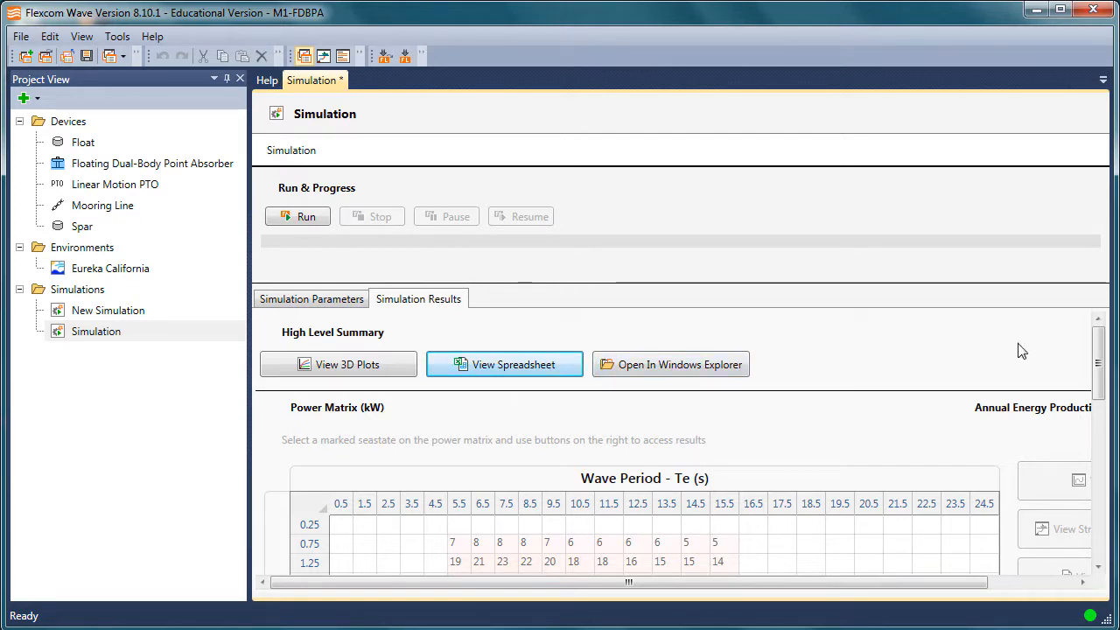
Select the seastate with Hs 2.25 m and Te 8.5 s in the power matrix and open its plots
{"action": "scroll", "coordinate": [704, 404], "scroll_direction": "down", "scroll_amount": 6}
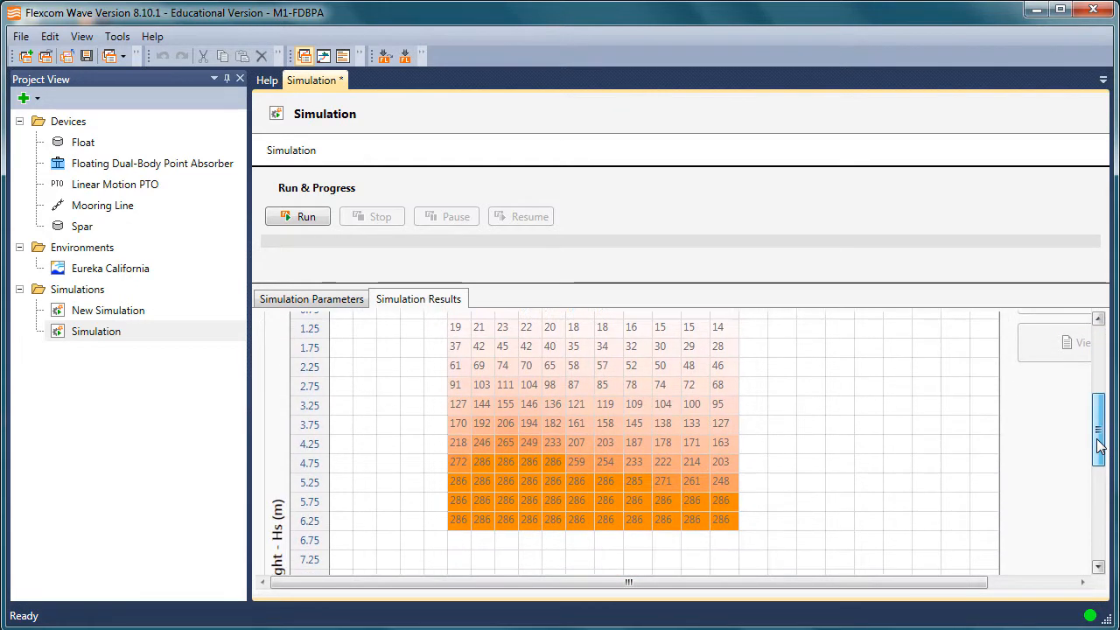
{"action": "left_click", "coordinate": [661, 387]}
{"action": "scroll", "coordinate": [585, 376], "scroll_direction": "up", "scroll_amount": 3}
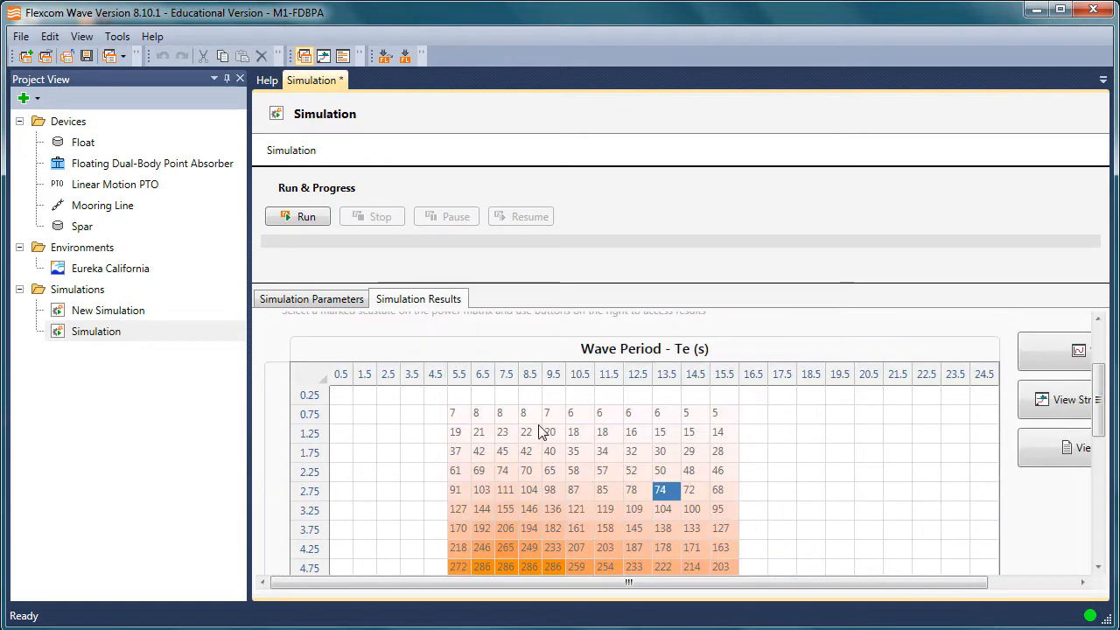
{"action": "left_click", "coordinate": [525, 471]}
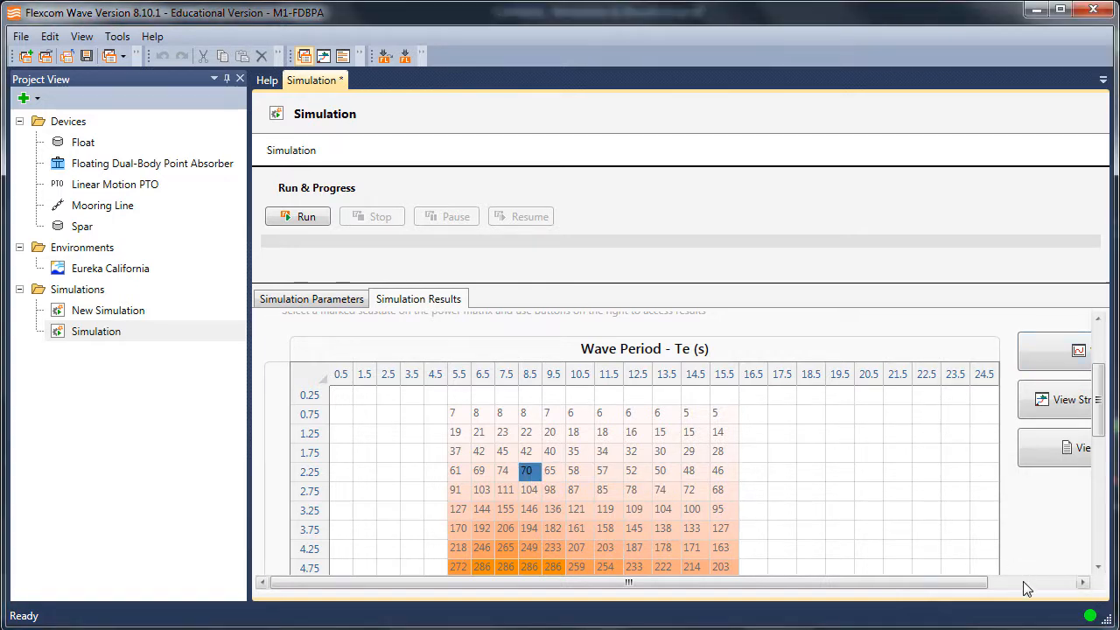
{"action": "left_click", "coordinate": [1022, 583]}
{"action": "left_click", "coordinate": [999, 354]}
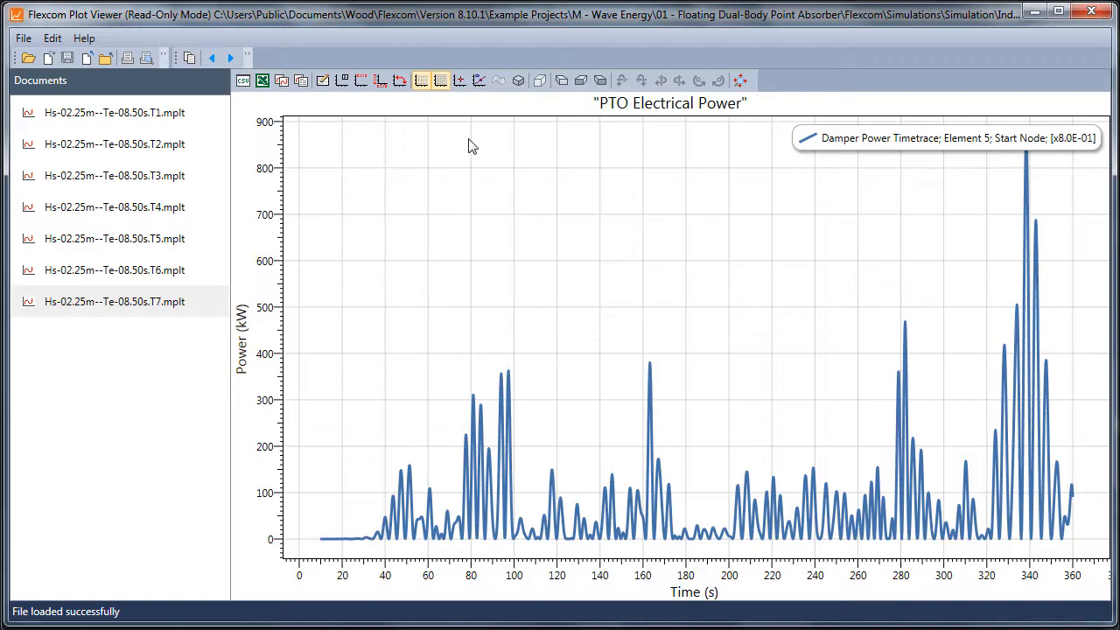
Review the seastate's fairlead tension and anchor load time traces in plots T1 to T4, and close the plot viewer
{"action": "left_click", "coordinate": [142, 119]}
{"action": "left_click", "coordinate": [147, 145]}
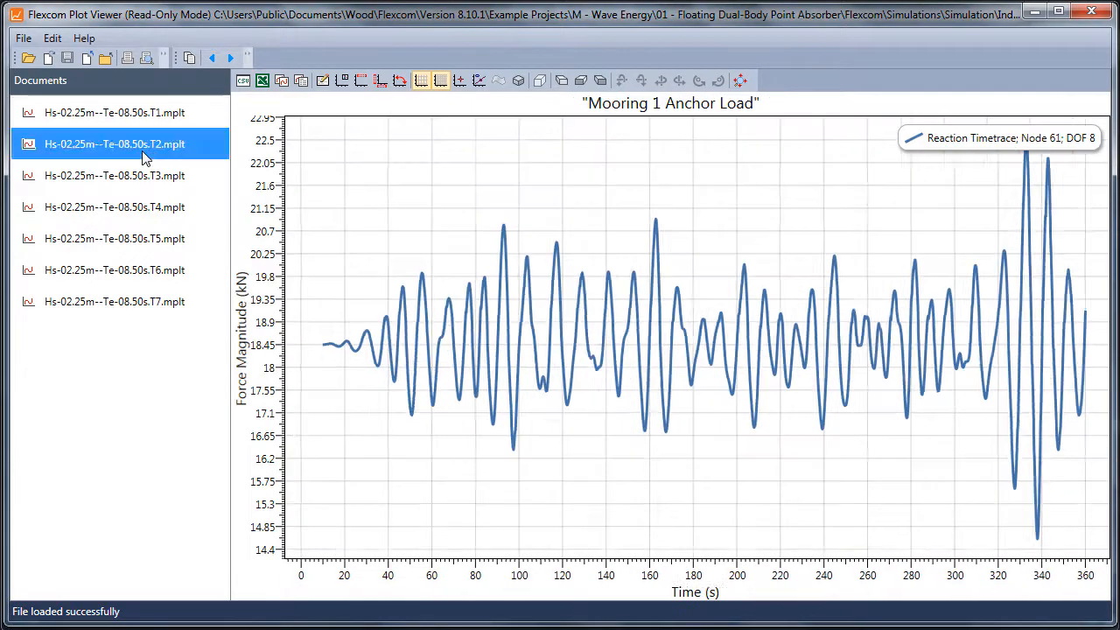
{"action": "left_click", "coordinate": [138, 116]}
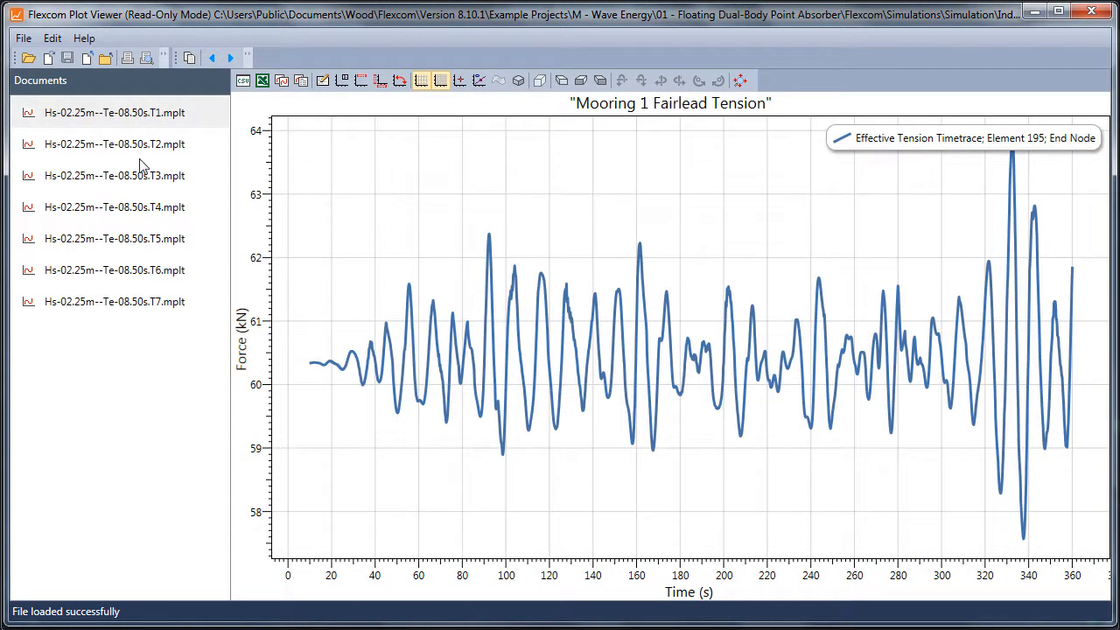
{"action": "left_click", "coordinate": [140, 150]}
{"action": "left_click", "coordinate": [140, 179]}
{"action": "left_click", "coordinate": [139, 214]}
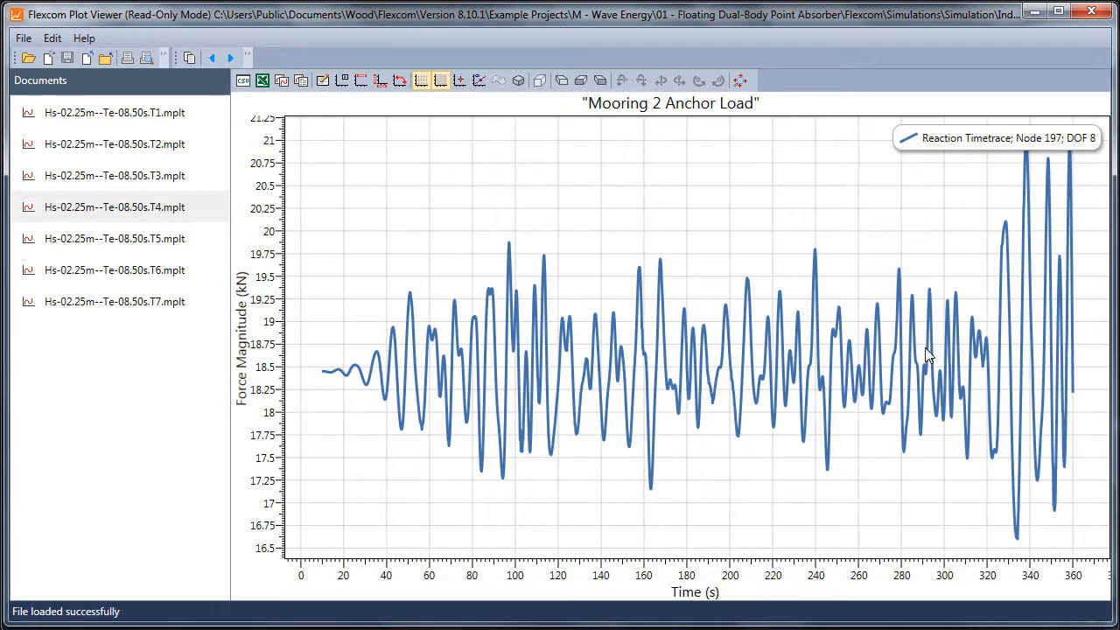
{"action": "left_click", "coordinate": [1091, 12]}
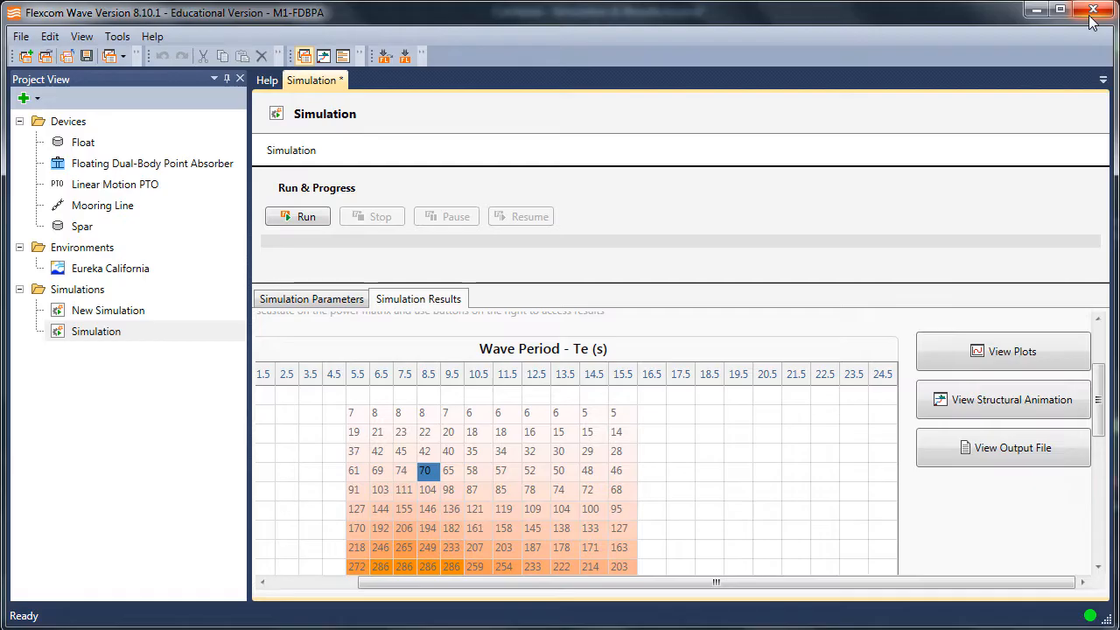
Open the structural animation of the selected seastate and enlarge the Flexcom Database Viewer window to fill the screen
{"action": "left_click", "coordinate": [1003, 404]}
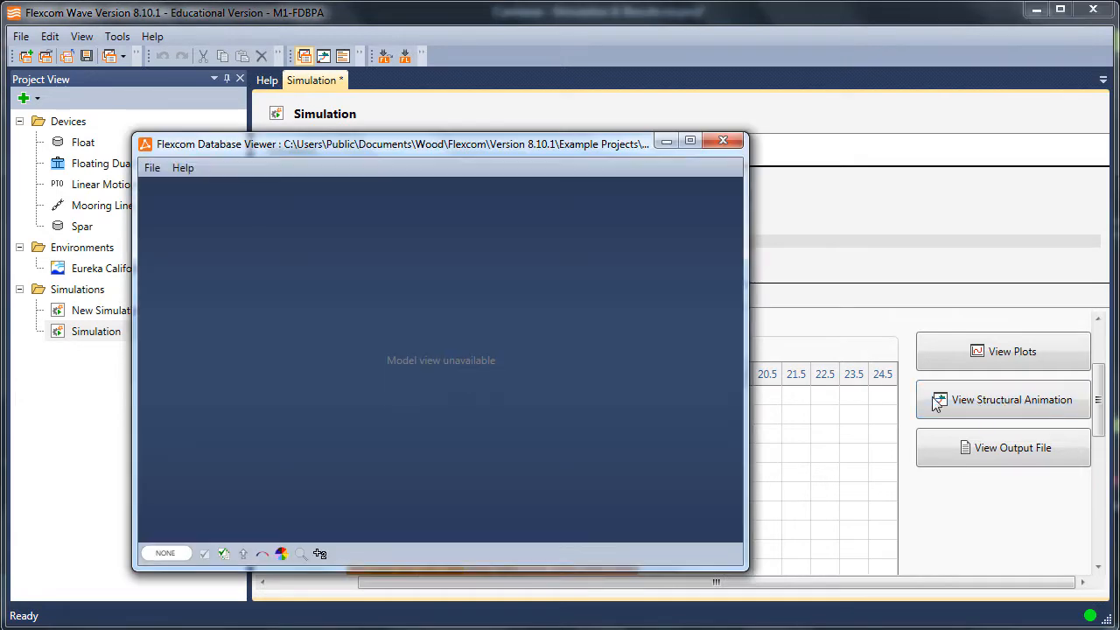
{"action": "left_click_drag", "start_coordinate": [234, 144], "coordinate": [206, 112]}
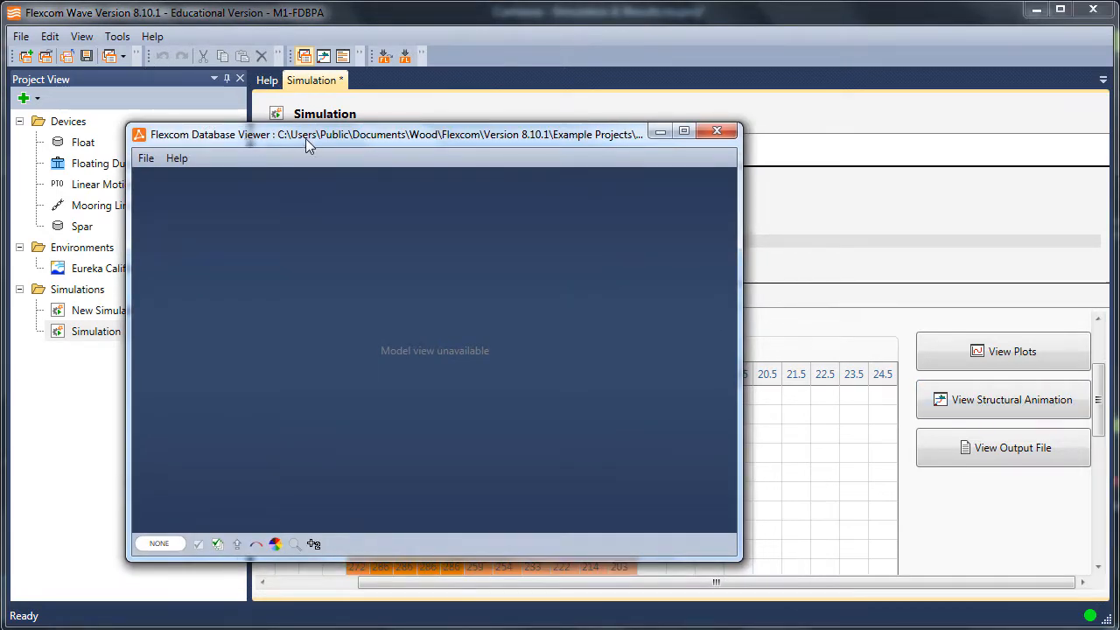
{"action": "left_click_drag", "start_coordinate": [306, 139], "coordinate": [170, 14]}
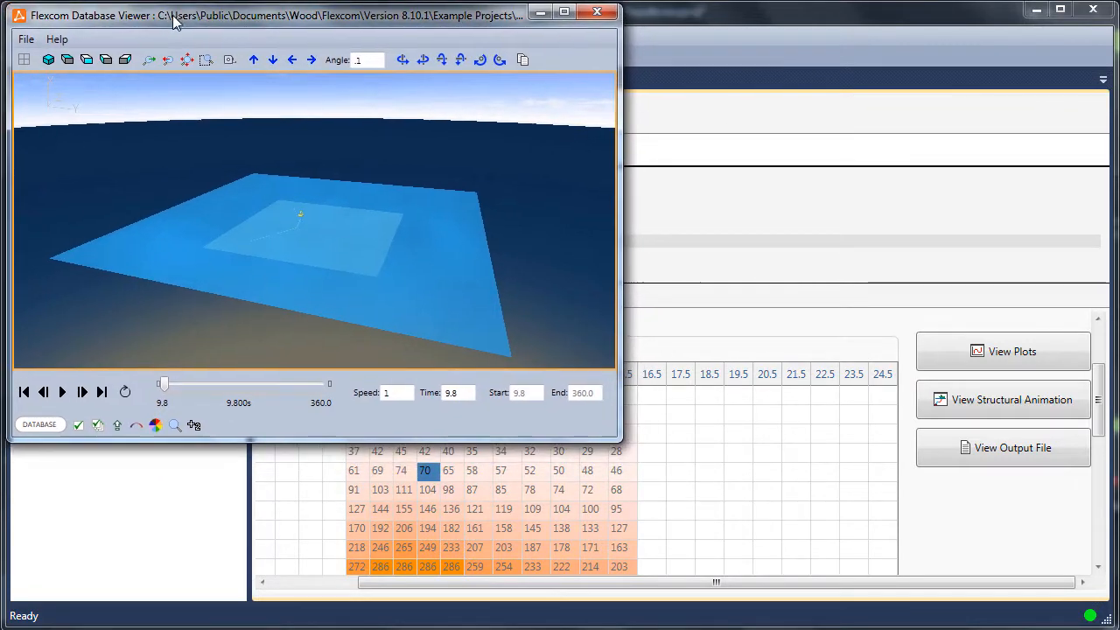
{"action": "left_click_drag", "start_coordinate": [615, 437], "coordinate": [1115, 622]}
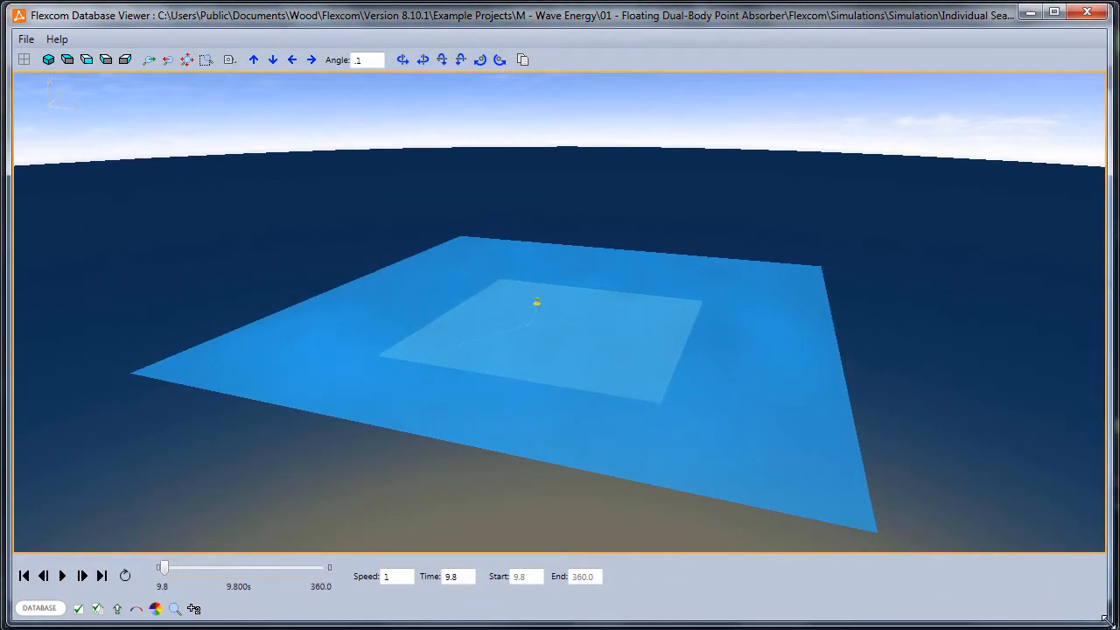
Play the animation in a continuous loop at speed 2 with the absorber shown close up in 3D
{"action": "left_click", "coordinate": [48, 61]}
{"action": "scroll", "coordinate": [554, 371], "scroll_direction": "up", "scroll_amount": 3}
{"action": "scroll", "coordinate": [588, 375], "scroll_direction": "up", "scroll_amount": 1}
{"action": "left_click_drag", "start_coordinate": [510, 328], "coordinate": [527, 380]}
{"action": "scroll", "coordinate": [588, 374], "scroll_direction": "up", "scroll_amount": 1}
{"action": "scroll", "coordinate": [560, 300], "scroll_direction": "up", "scroll_amount": 2}
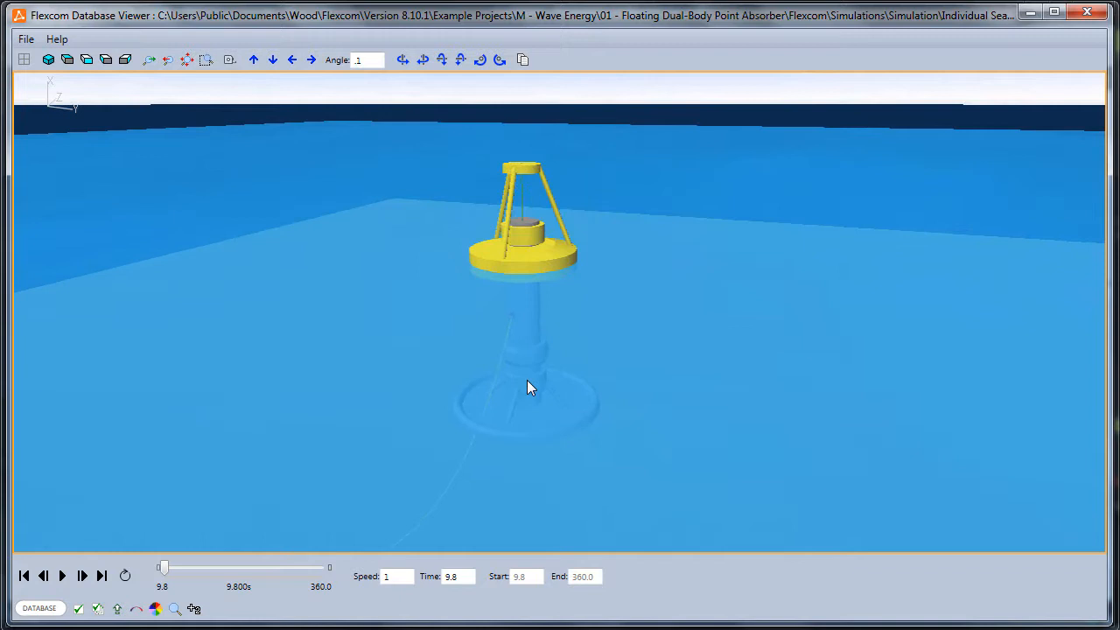
{"action": "left_click", "coordinate": [124, 574]}
{"action": "left_click", "coordinate": [61, 576]}
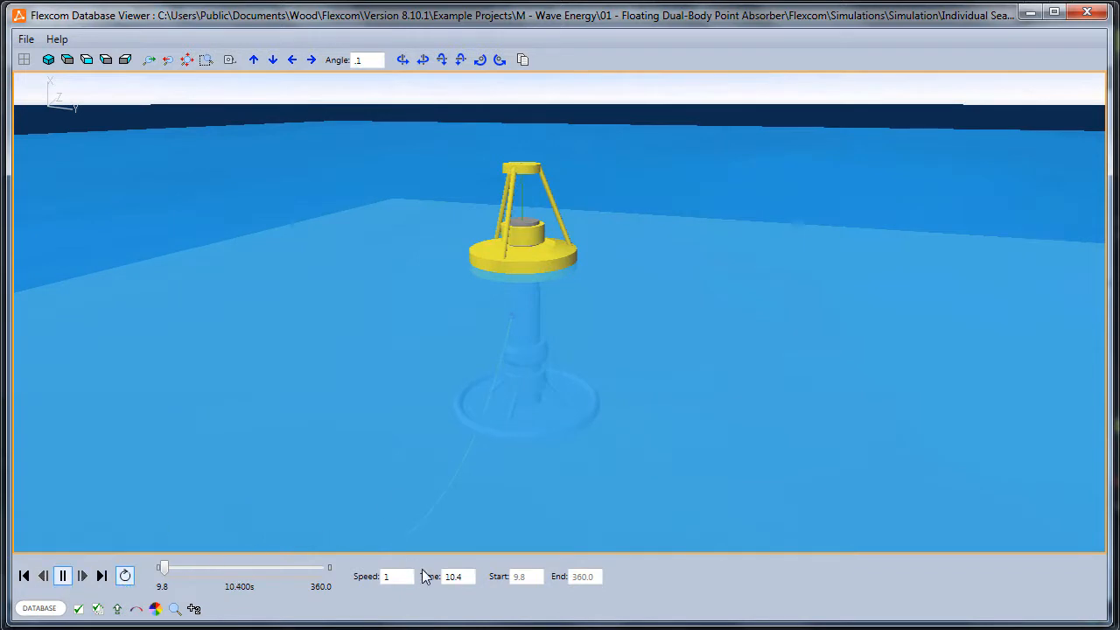
{"action": "double_click", "coordinate": [385, 579]}
{"action": "type", "text": "2"}
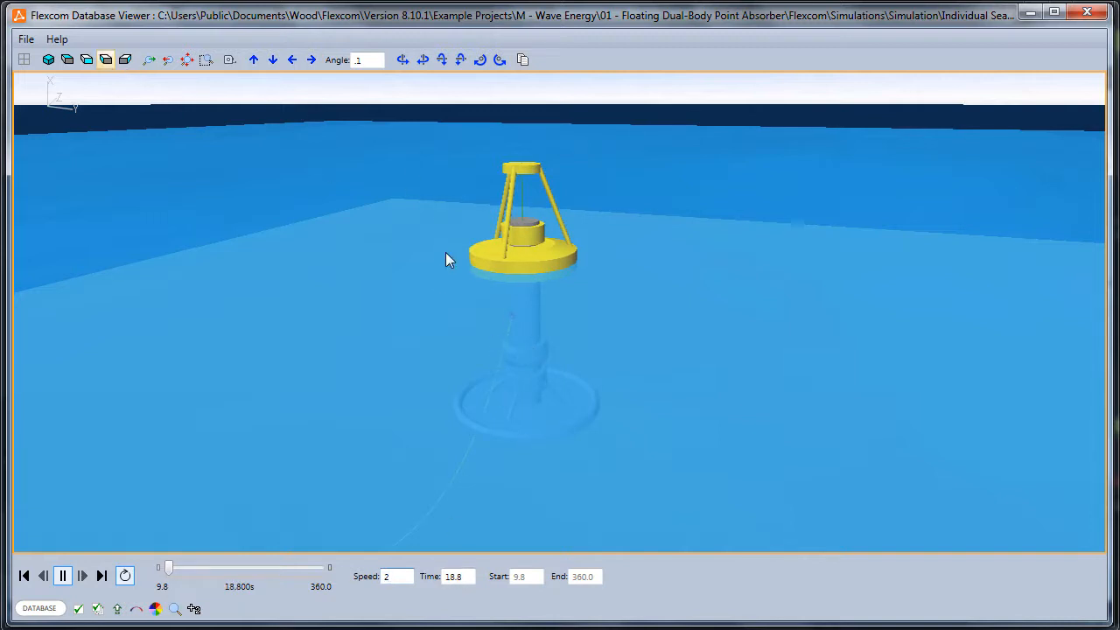
Observe the float's motion up close, skip the paused animation to about 135.6 s and resume playback
{"action": "scroll", "coordinate": [501, 336], "scroll_direction": "up", "scroll_amount": 3}
{"action": "scroll", "coordinate": [529, 306], "scroll_direction": "up", "scroll_amount": 2}
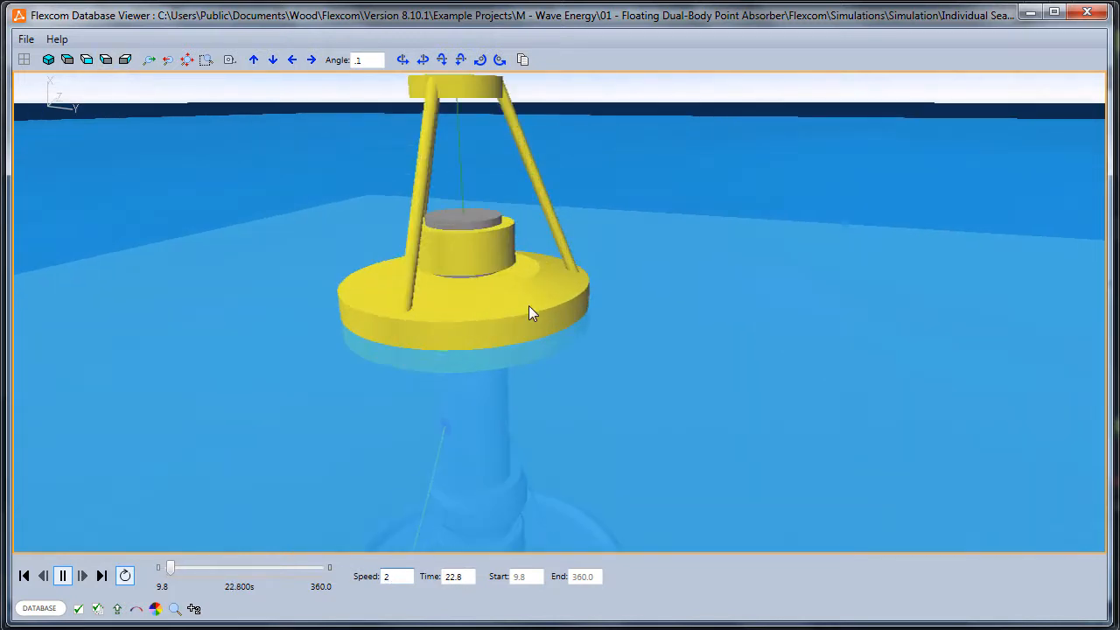
{"action": "scroll", "coordinate": [553, 334], "scroll_direction": "up", "scroll_amount": 3}
{"action": "scroll", "coordinate": [553, 340], "scroll_direction": "up", "scroll_amount": 1}
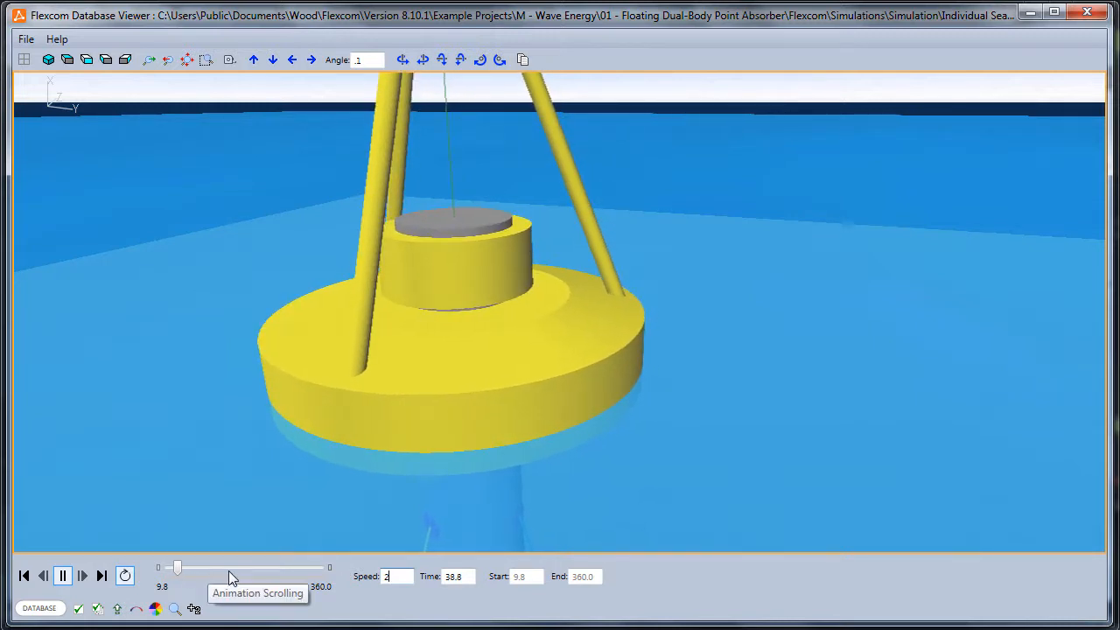
{"action": "left_click", "coordinate": [62, 575]}
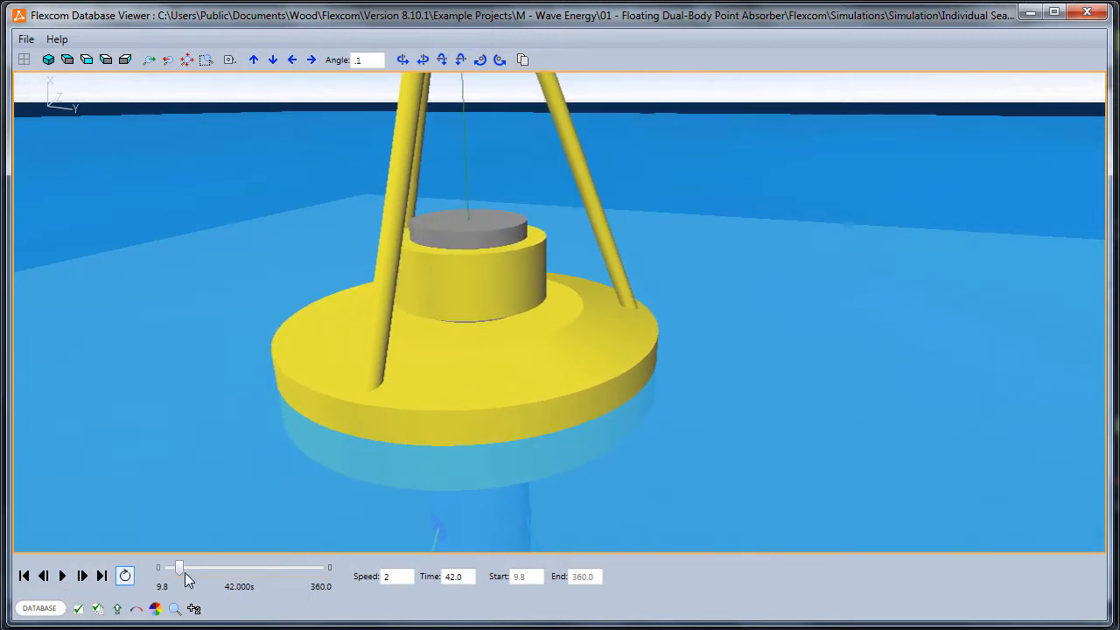
{"action": "left_click_drag", "start_coordinate": [178, 567], "coordinate": [221, 570]}
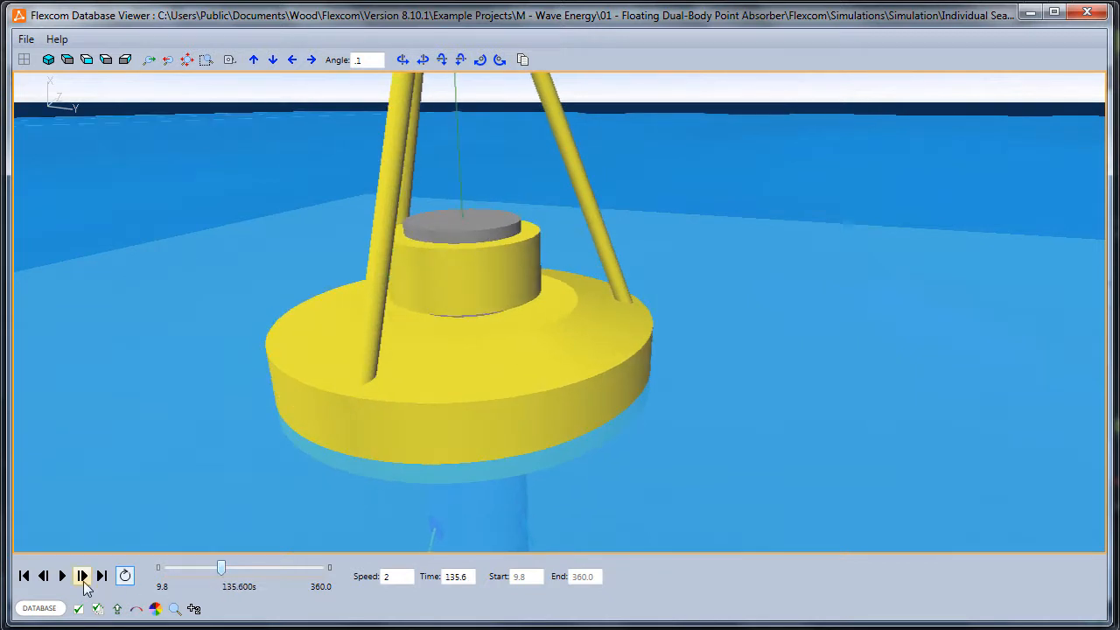
{"action": "left_click", "coordinate": [62, 575]}
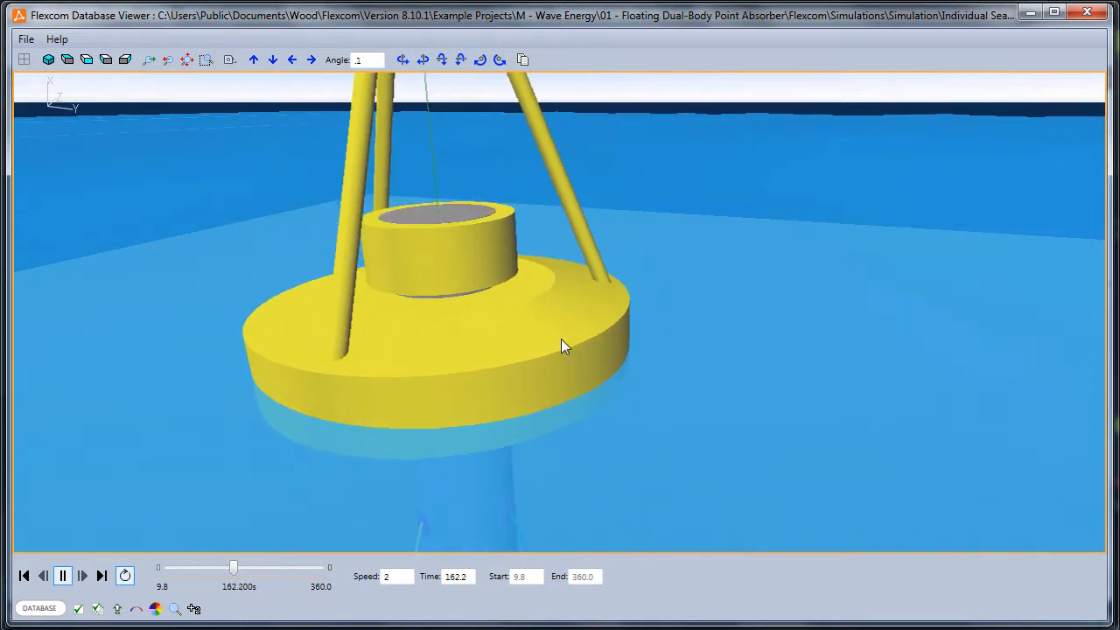
Split the display into two side-by-side panes and show the absorber and its moorings in elevation in the first pane
{"action": "left_click", "coordinate": [86, 58]}
{"action": "scroll", "coordinate": [432, 327], "scroll_direction": "up", "scroll_amount": 5}
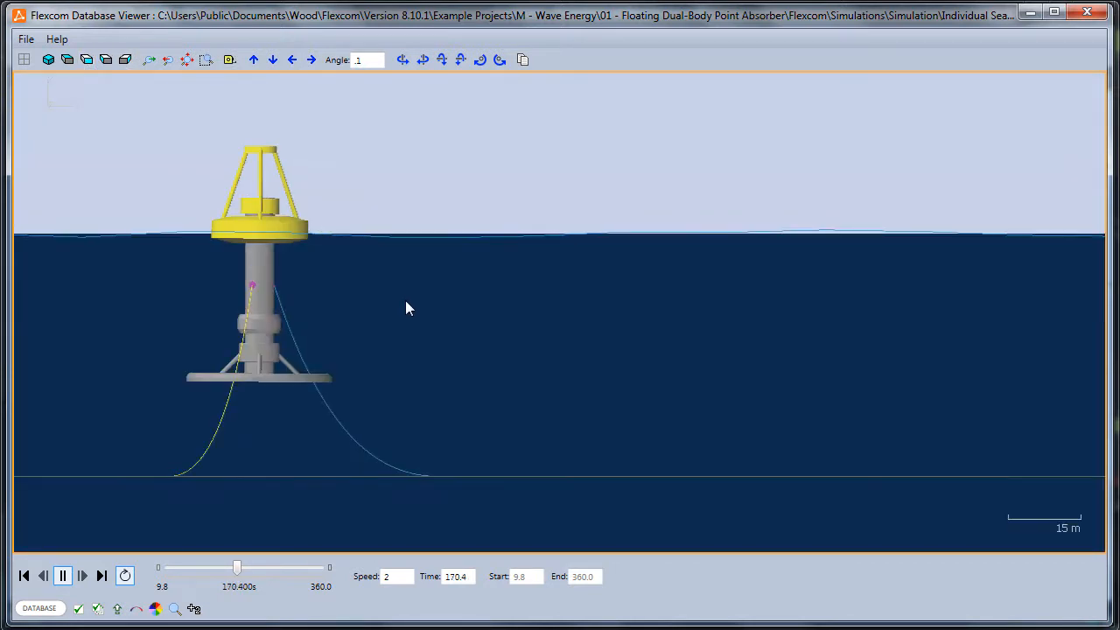
{"action": "left_click", "coordinate": [23, 59]}
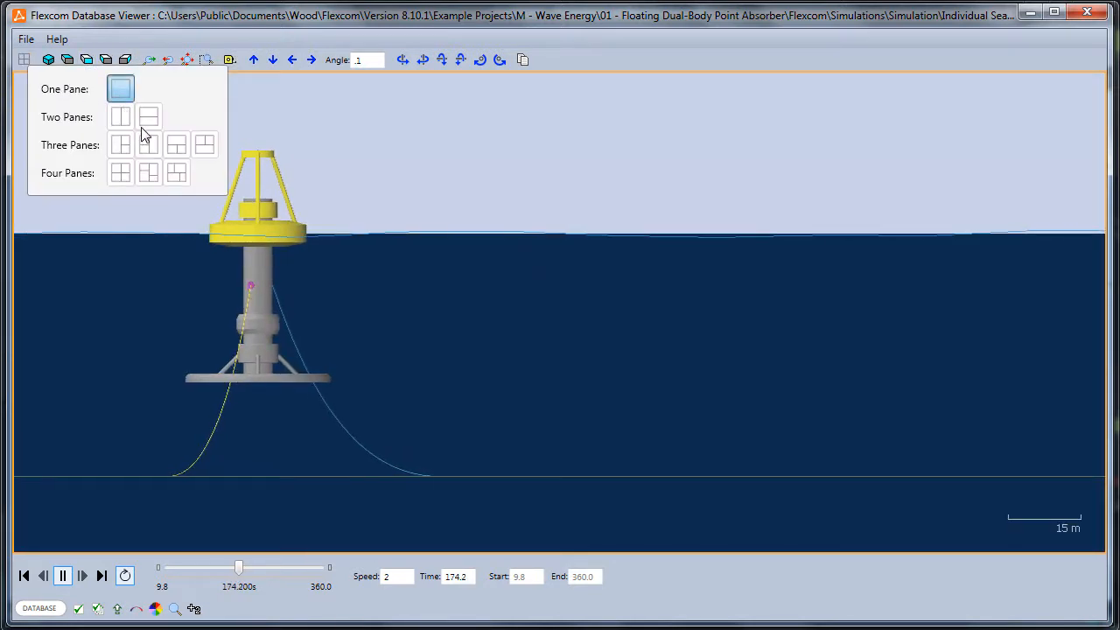
{"action": "left_click", "coordinate": [123, 119]}
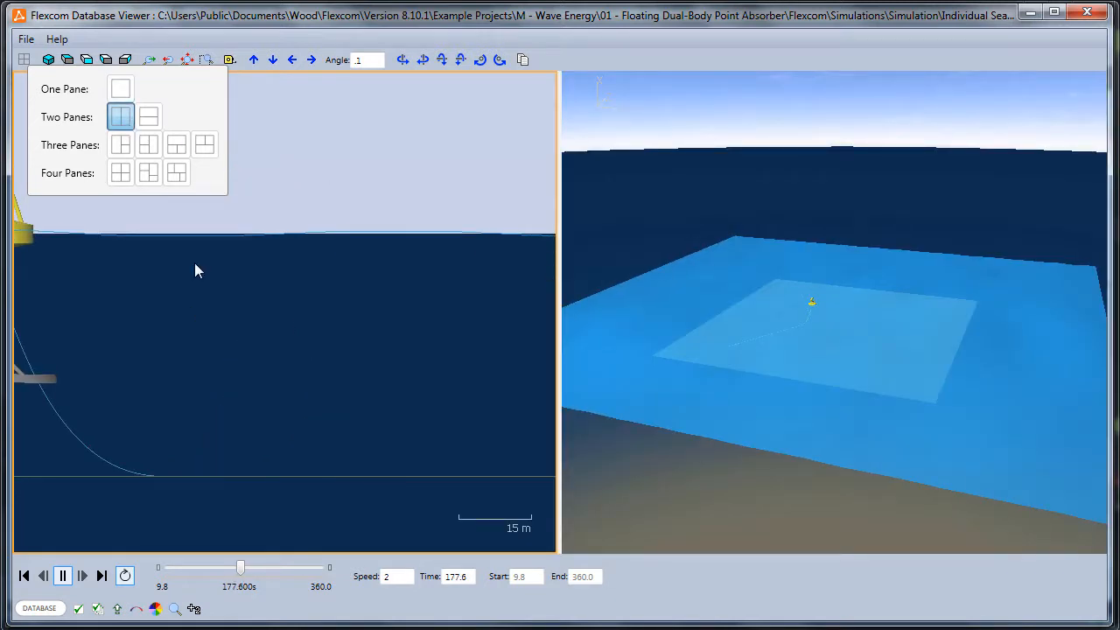
{"action": "left_click", "coordinate": [92, 62]}
{"action": "left_click", "coordinate": [89, 61]}
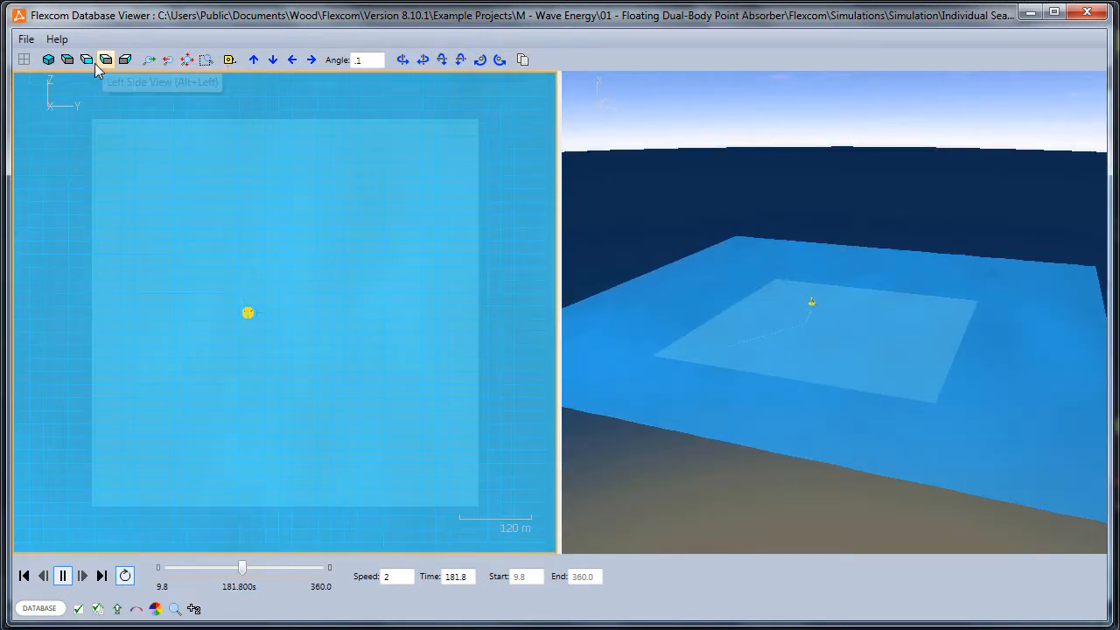
{"action": "left_click", "coordinate": [98, 62]}
{"action": "scroll", "coordinate": [293, 337], "scroll_direction": "up", "scroll_amount": 5}
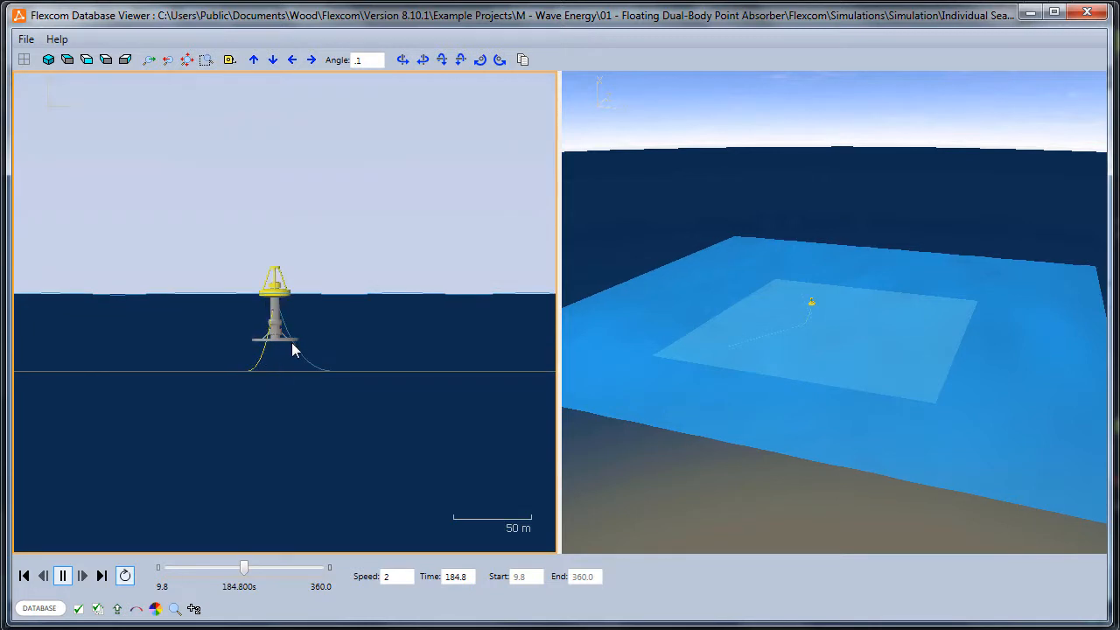
Show the absorber in the second pane in an elevation perpendicular to the first, framed to include the mooring lines
{"action": "left_click", "coordinate": [948, 372]}
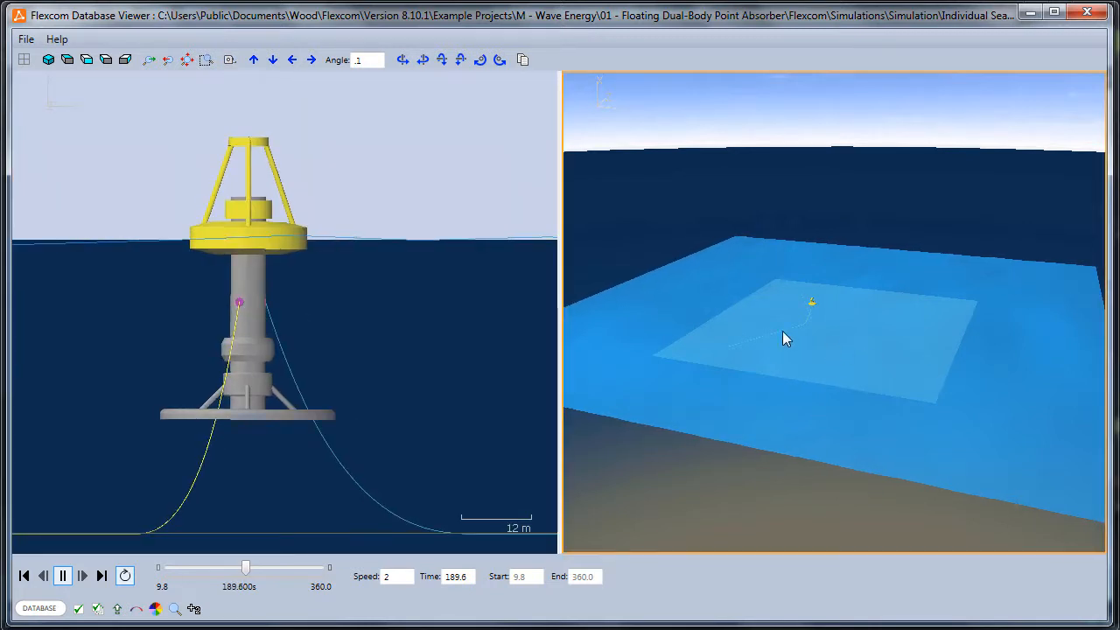
{"action": "left_click", "coordinate": [105, 59]}
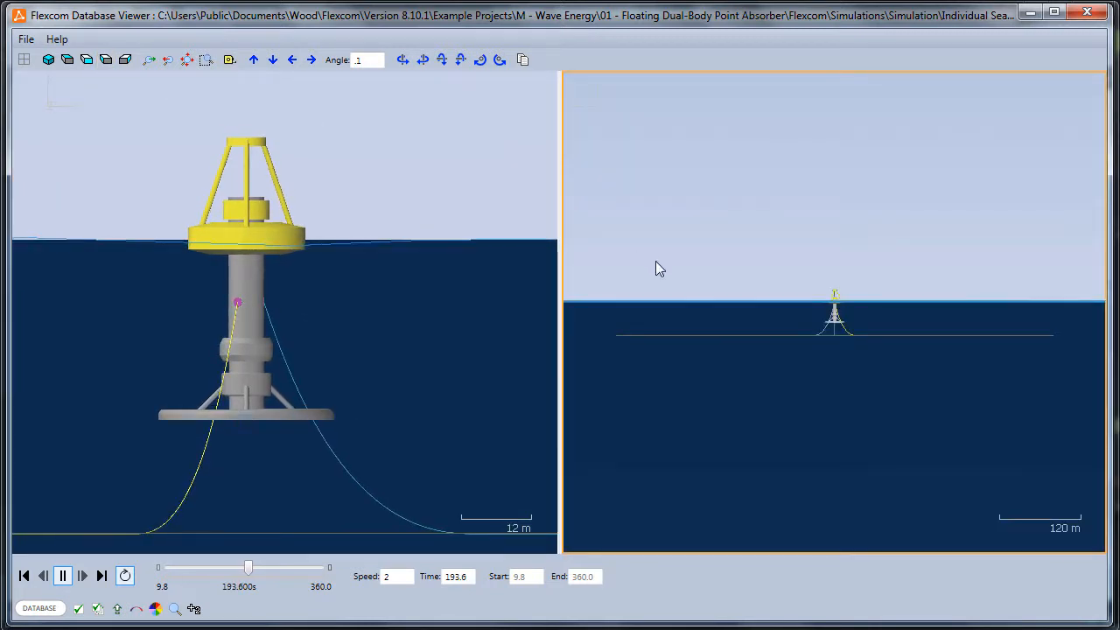
{"action": "scroll", "coordinate": [767, 297], "scroll_direction": "up", "scroll_amount": 8}
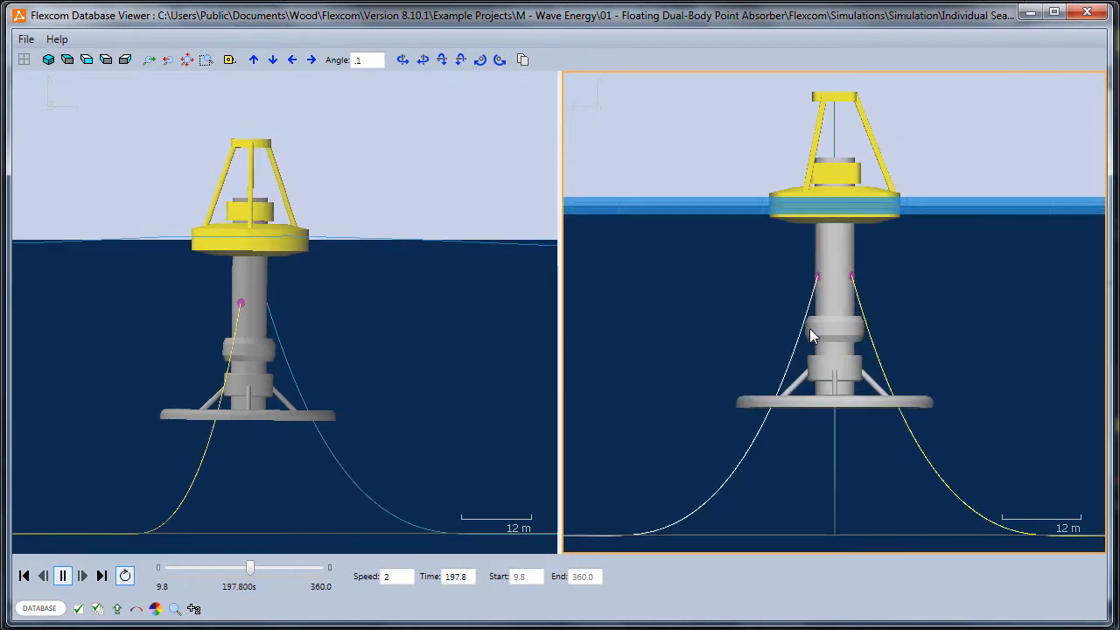
{"action": "scroll", "coordinate": [810, 330], "scroll_direction": "up", "scroll_amount": 3}
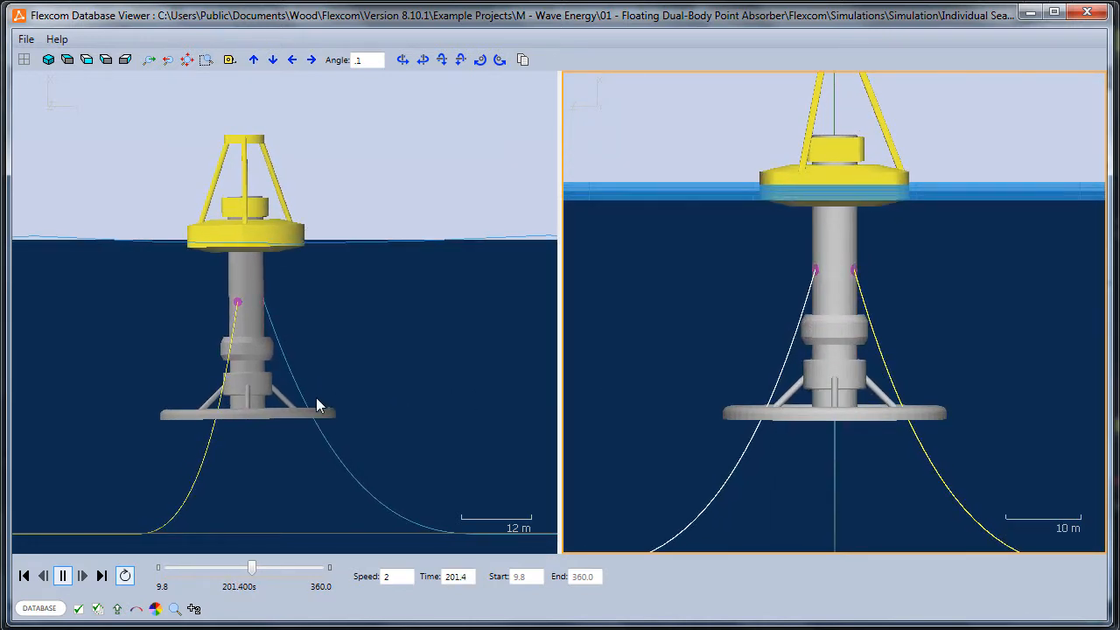
{"action": "scroll", "coordinate": [865, 328], "scroll_direction": "down", "scroll_amount": 2}
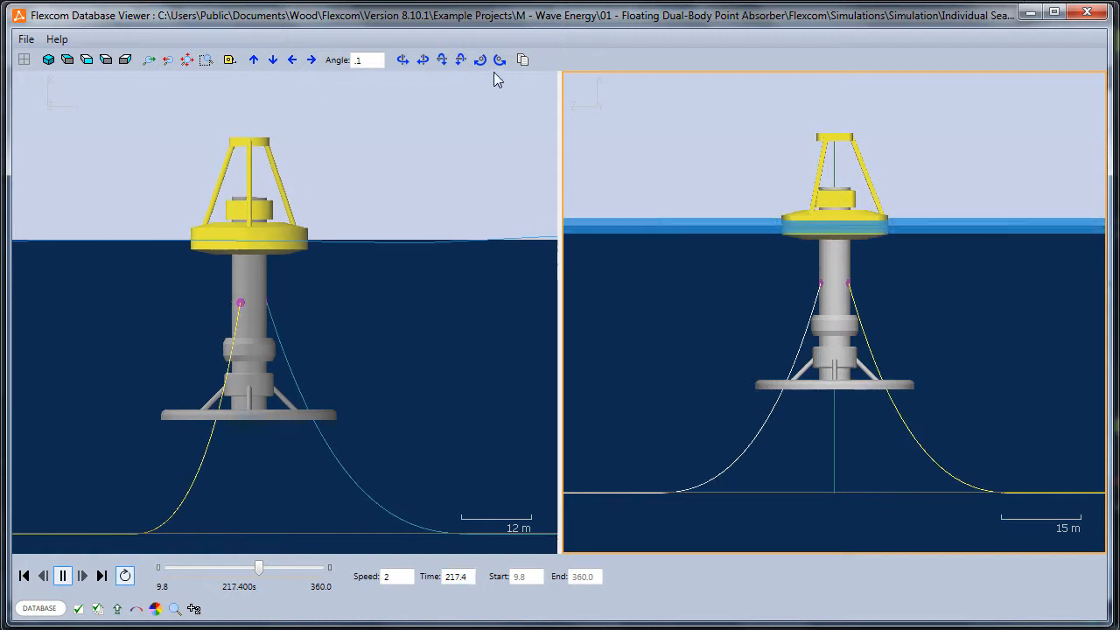
Colour the structure in the second pane by effective tension
{"action": "left_click", "coordinate": [155, 609]}
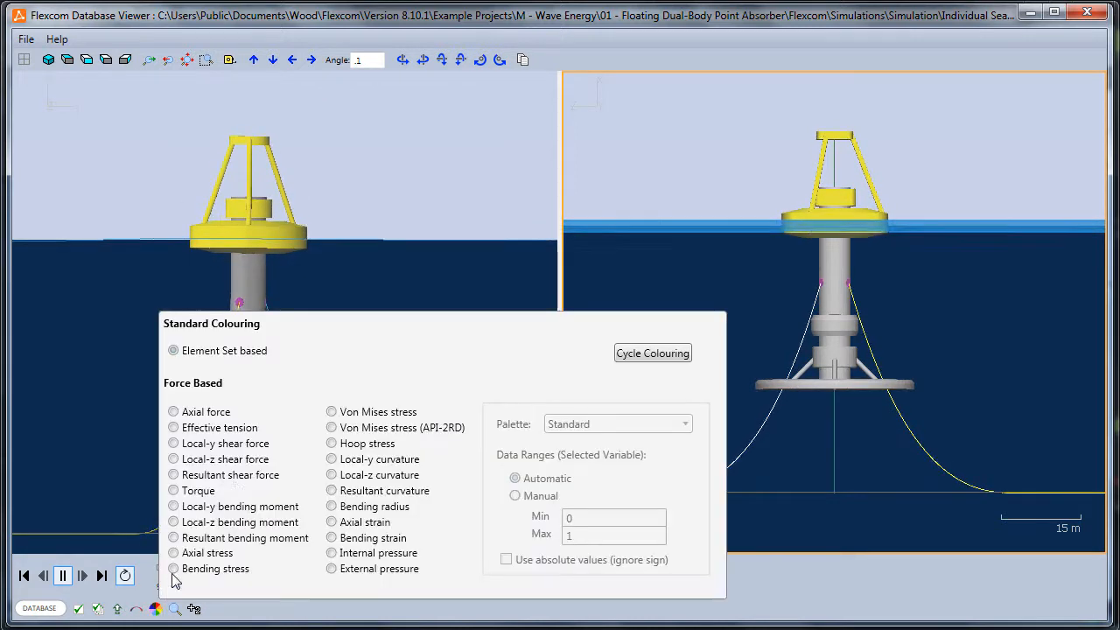
{"action": "left_click", "coordinate": [231, 428]}
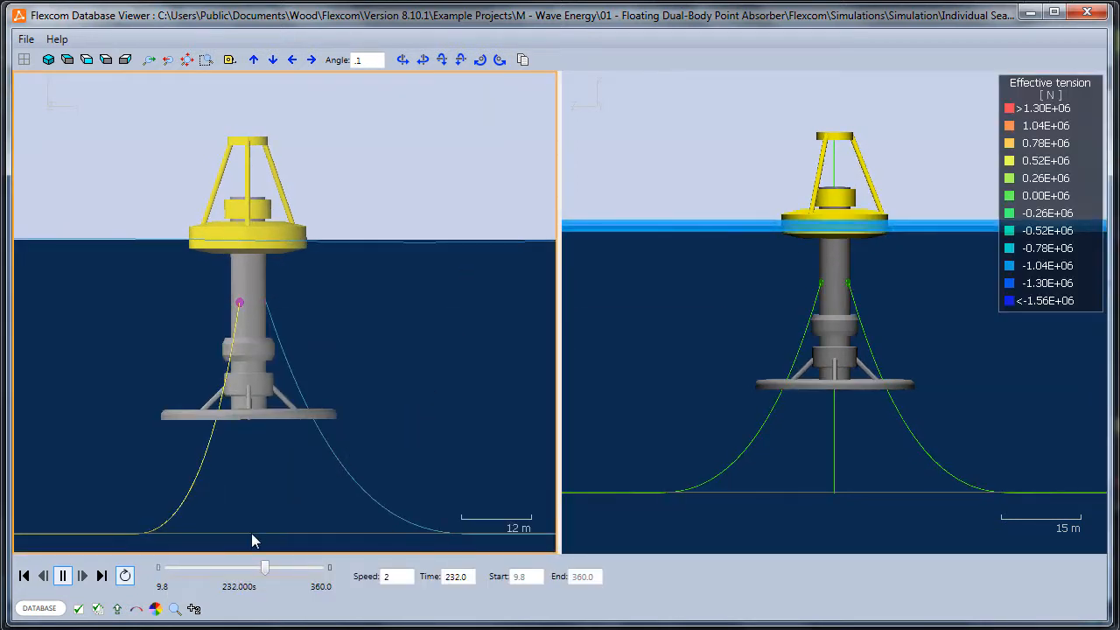
Examine the mooring line attachments up close in the effective tension view, return to the full mooring view and close the structural animation
{"action": "scroll", "coordinate": [893, 379], "scroll_direction": "up", "scroll_amount": 5}
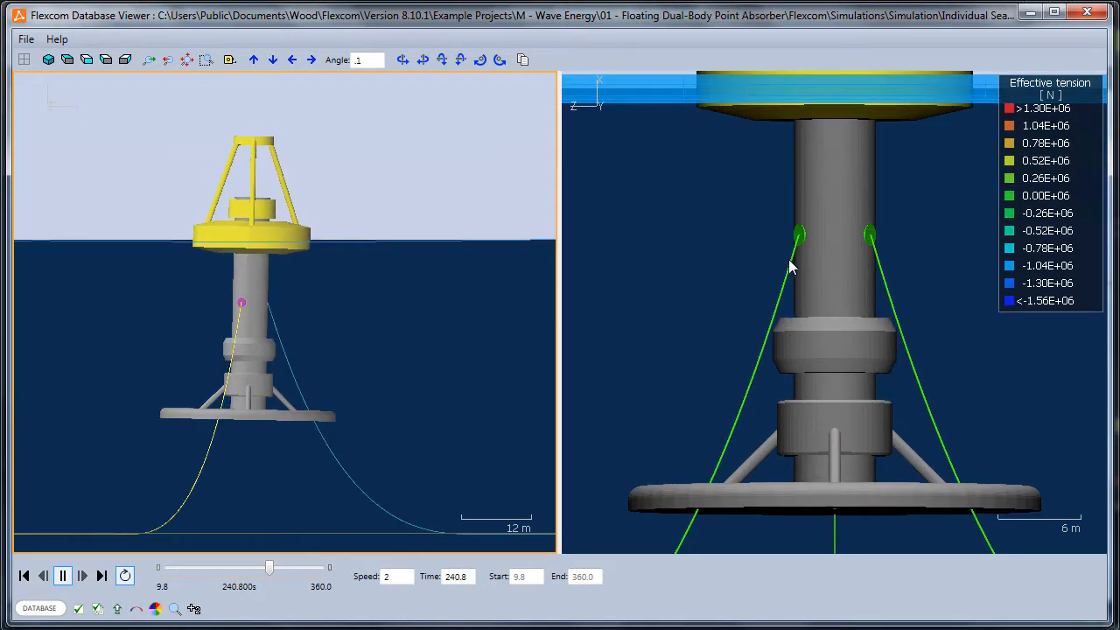
{"action": "scroll", "coordinate": [811, 294], "scroll_direction": "down", "scroll_amount": 2}
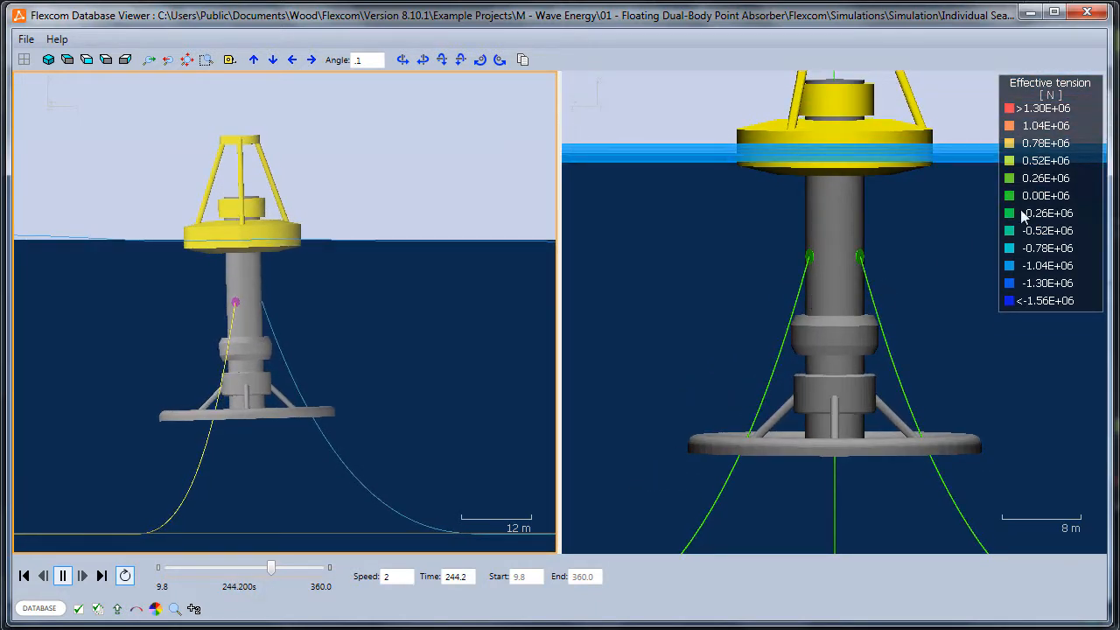
{"action": "scroll", "coordinate": [831, 333], "scroll_direction": "down", "scroll_amount": 4}
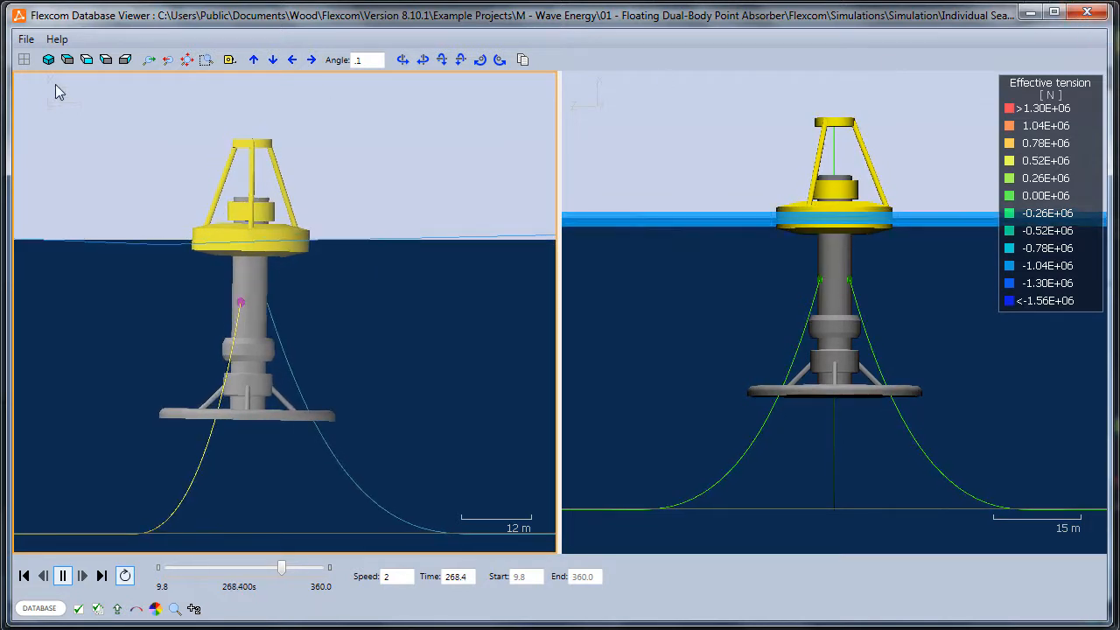
{"action": "left_click", "coordinate": [1087, 12]}
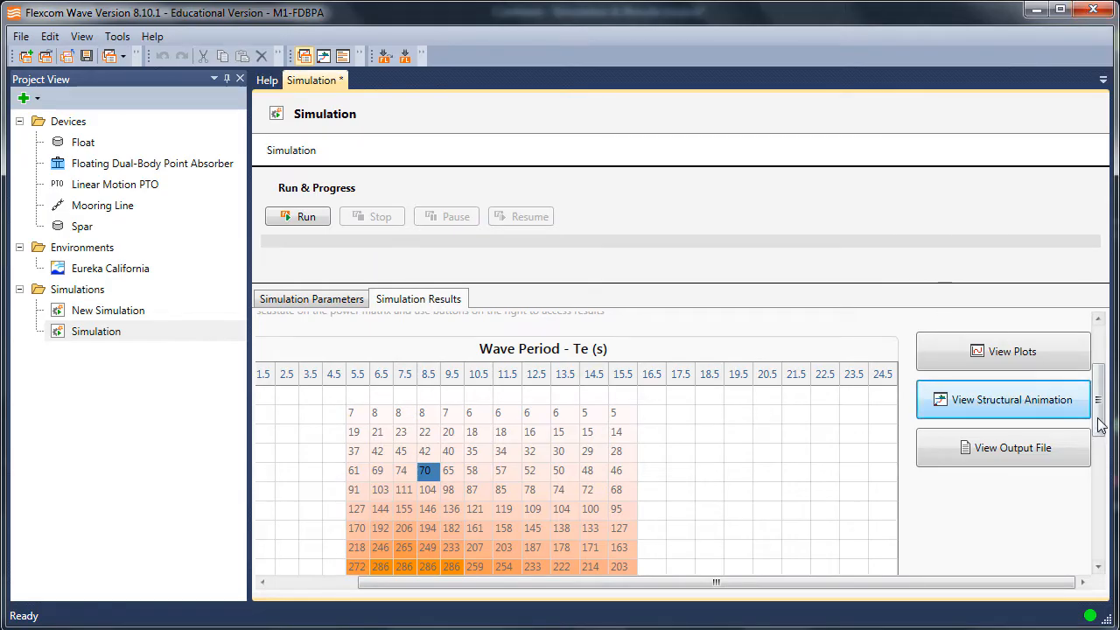
Review the high level summary options, the power matrix and the annual energy production in the simulation results
{"action": "scroll", "coordinate": [1099, 420], "scroll_direction": "up", "scroll_amount": 3}
{"action": "left_click_drag", "start_coordinate": [1097, 400], "coordinate": [1100, 362]}
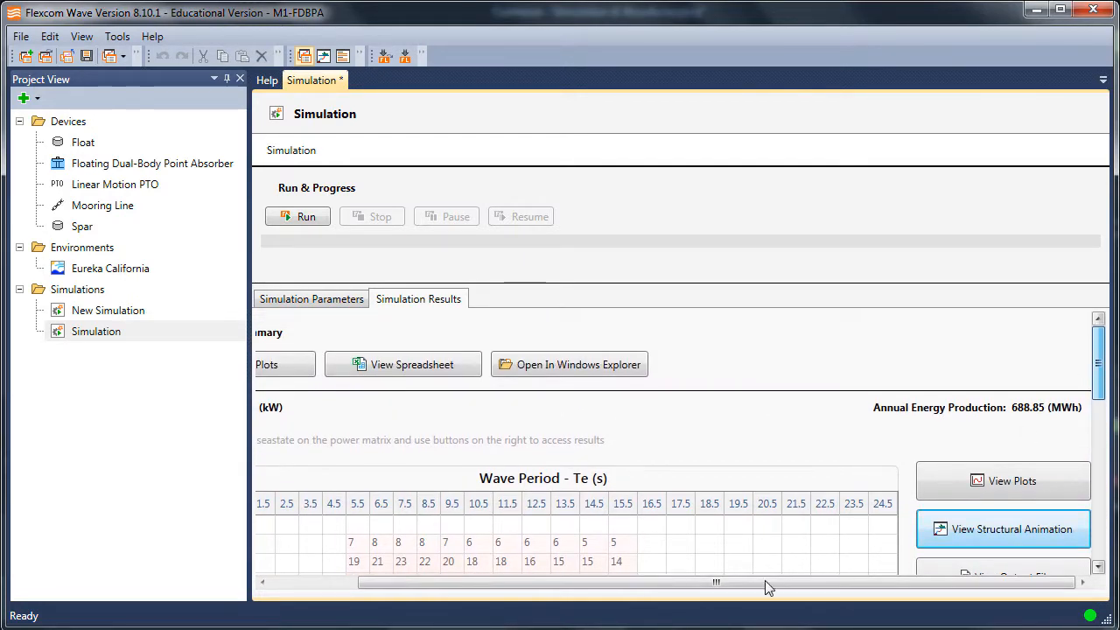
{"action": "left_click_drag", "start_coordinate": [390, 585], "coordinate": [261, 560]}
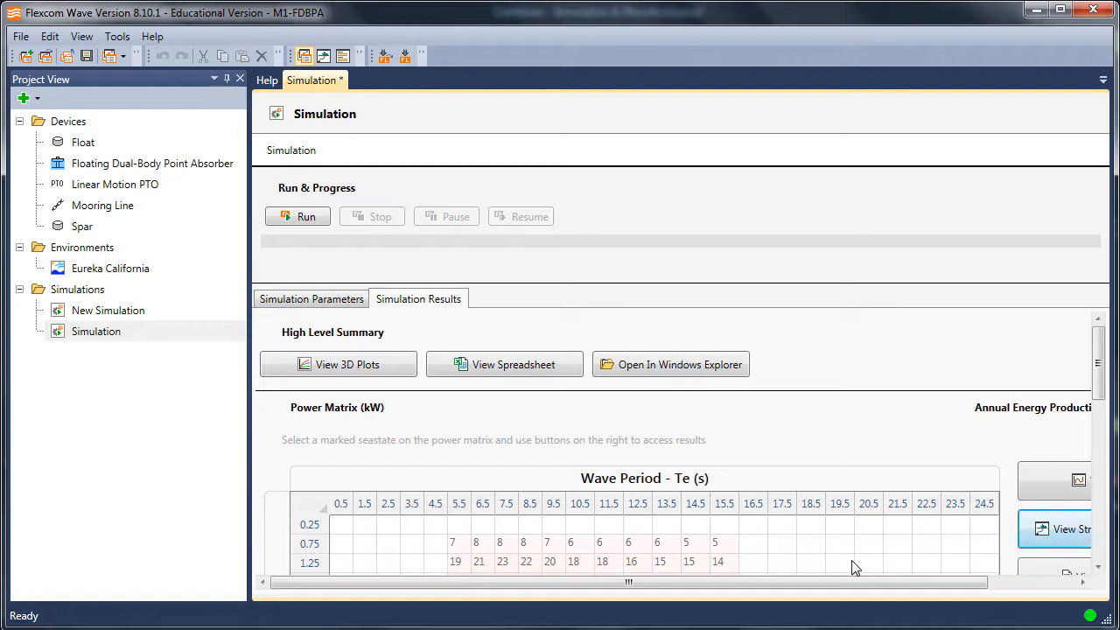
{"action": "left_click", "coordinate": [1026, 585]}
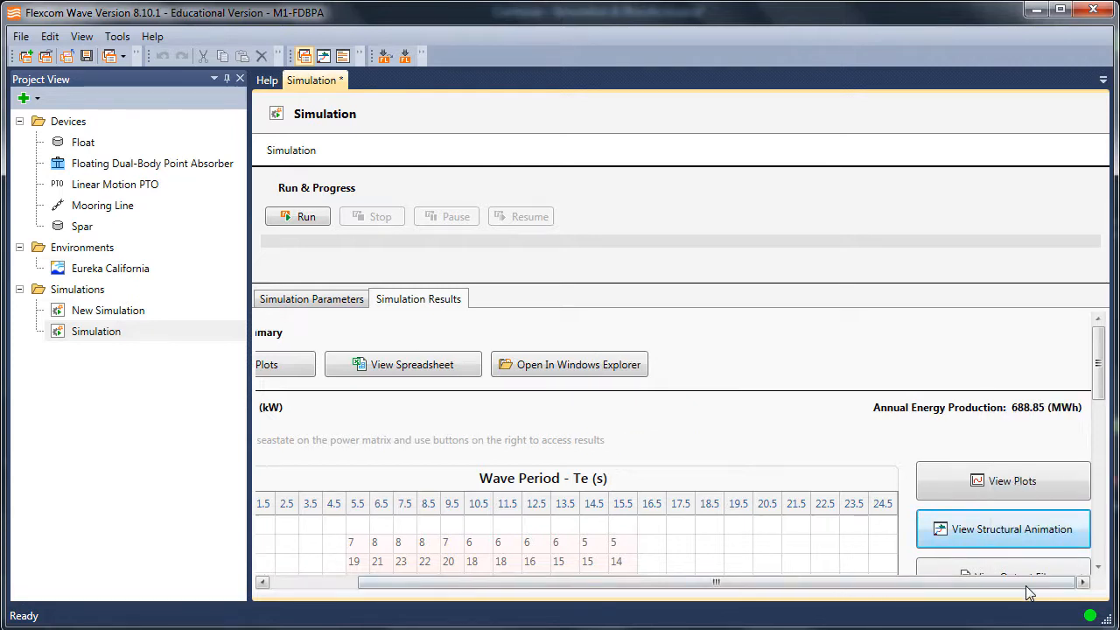